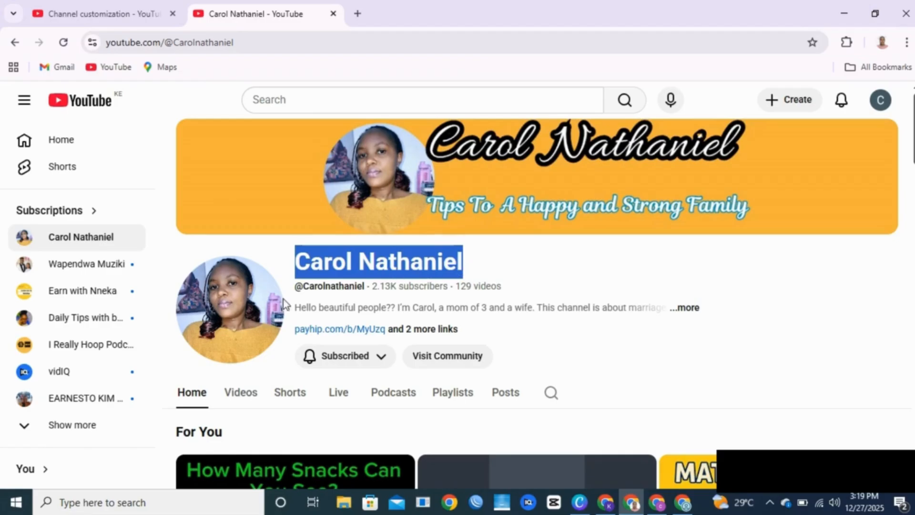
# Step: Highlight the channel title and handle text, then go back to the Channel customization page
pyautogui.click(298, 287)
pyautogui.moveTo(297, 287); pyautogui.dragTo(364, 285)
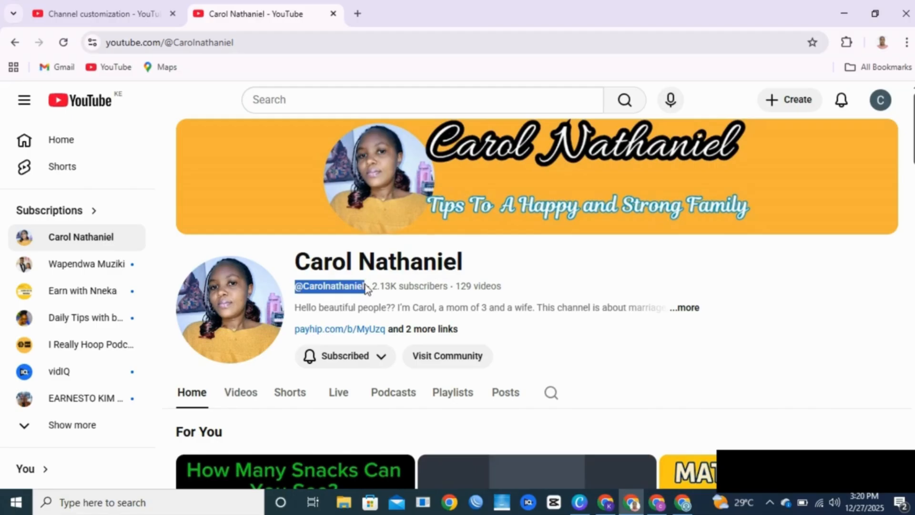
pyautogui.click(364, 287)
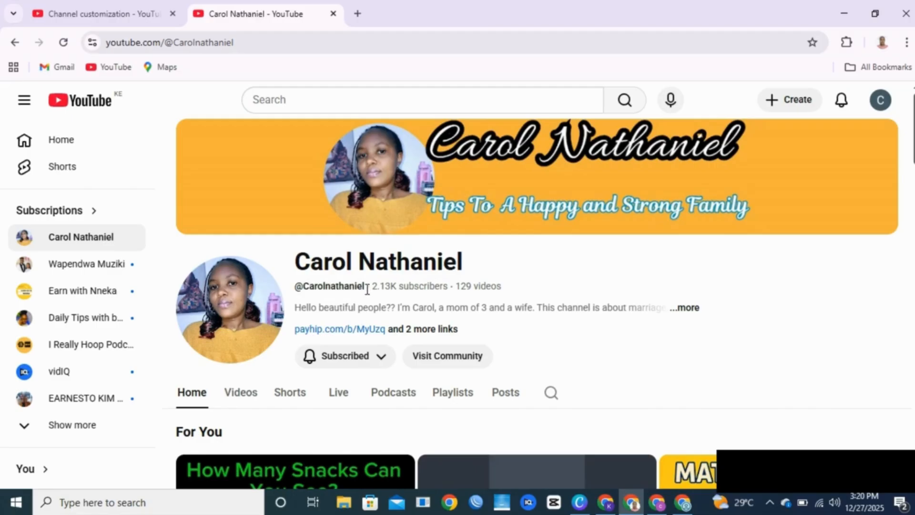
pyautogui.click(145, 17)
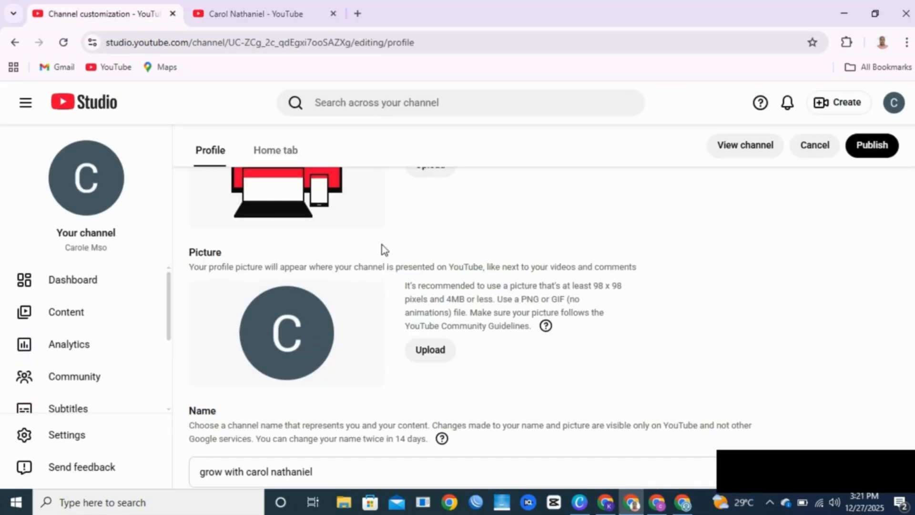
# Step: Publish the new channel name and set THUMBNAIL (4) from My pics as the profile picture
pyautogui.click(883, 148)
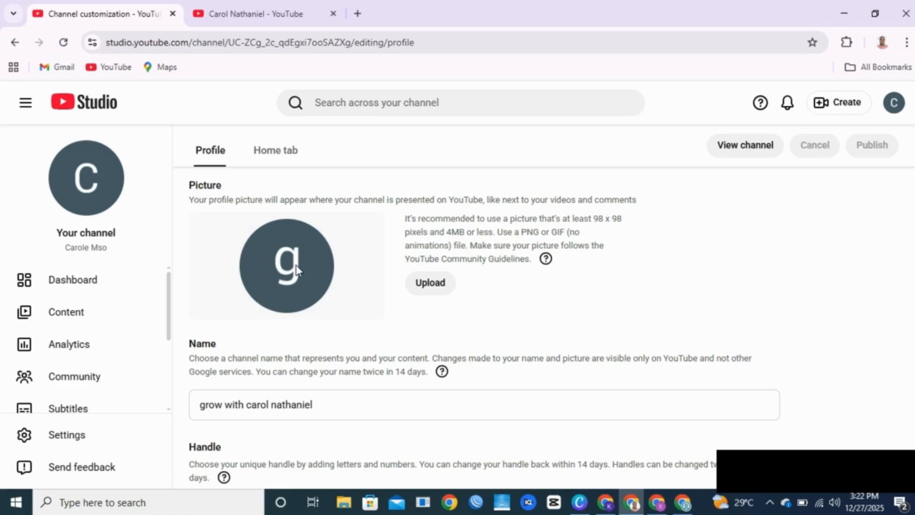
pyautogui.click(429, 283)
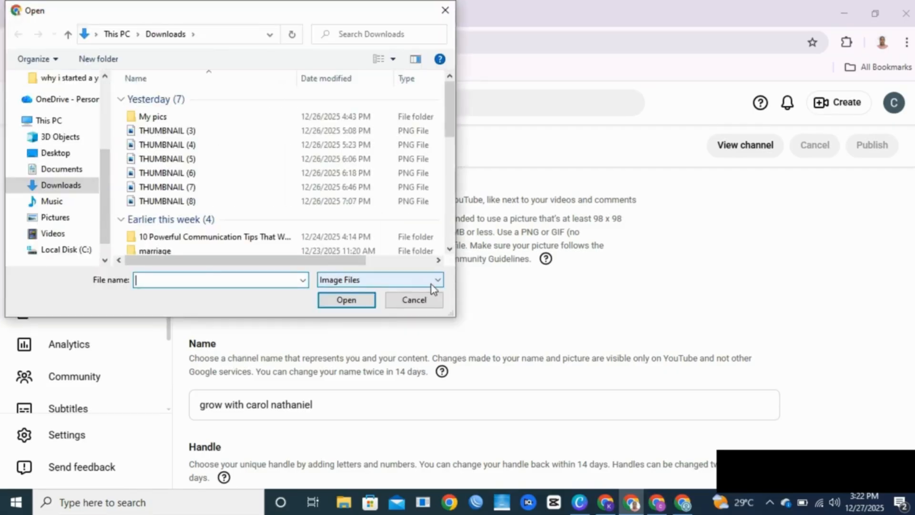
pyautogui.click(166, 119)
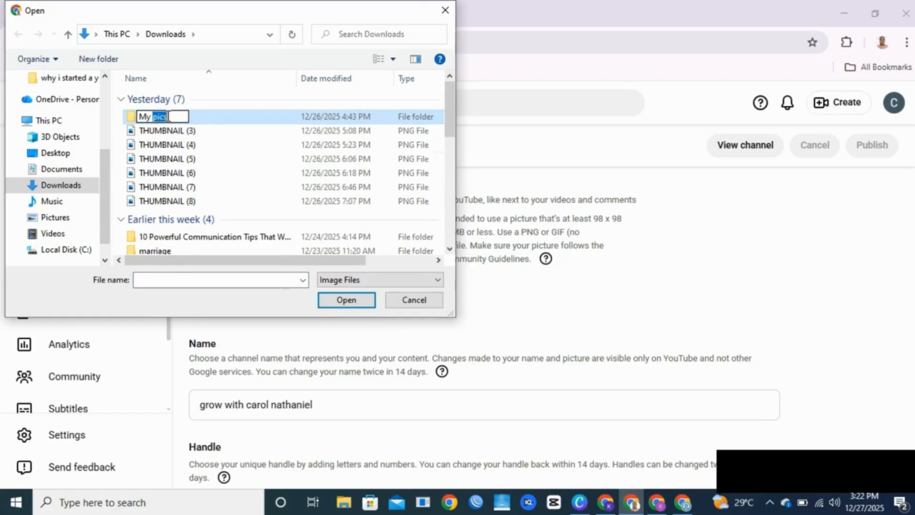
pyautogui.click(216, 144)
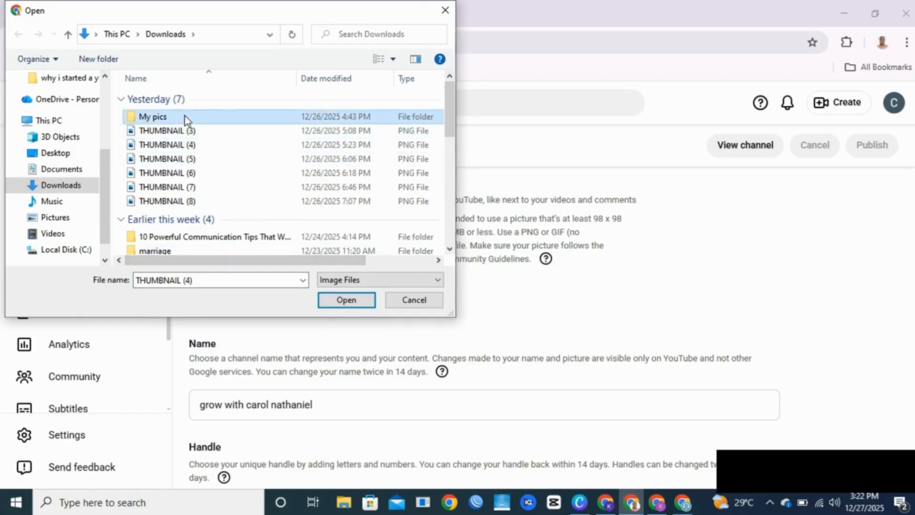
pyautogui.click(346, 300)
pyautogui.scroll(2, 591, 325)
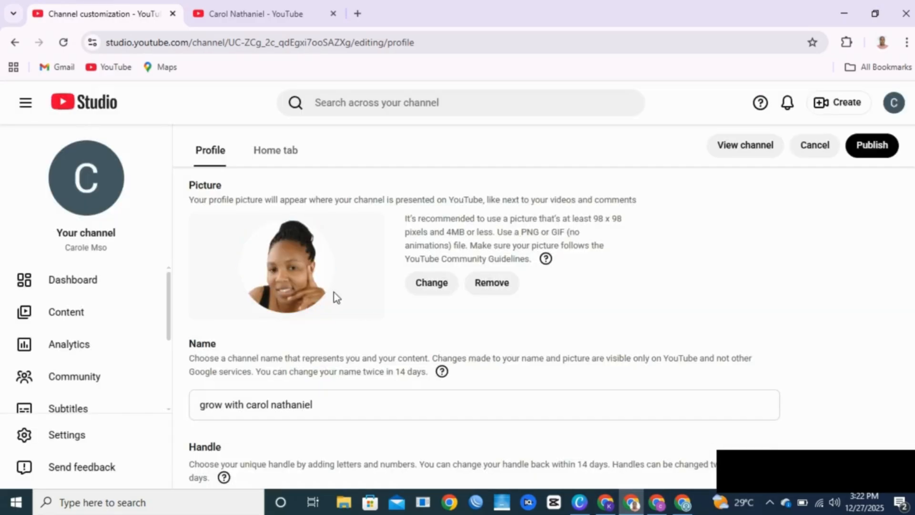
pyautogui.scroll(3, 333, 292)
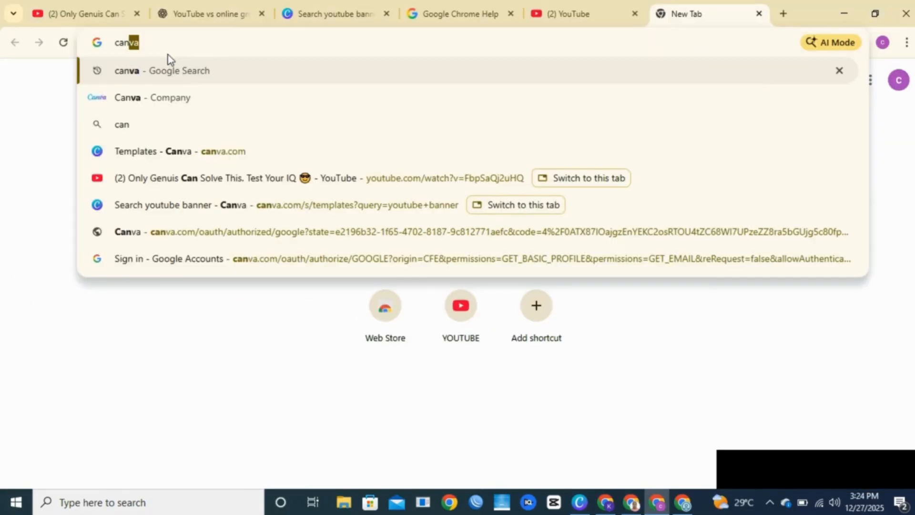
# Step: On canva.com, search 'youtube banner' templates and open the Coffee & More template for customizing
pyautogui.write('va.')
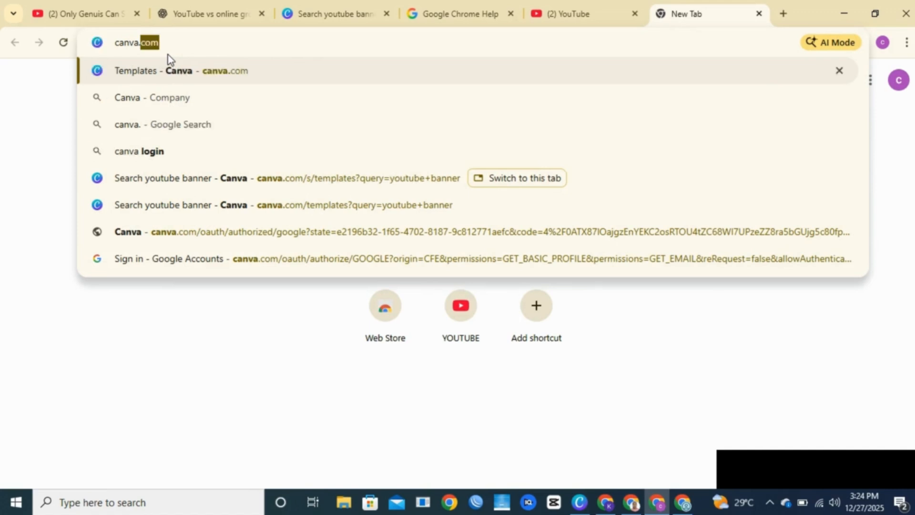
pyautogui.press('Return')
pyautogui.write('yo')
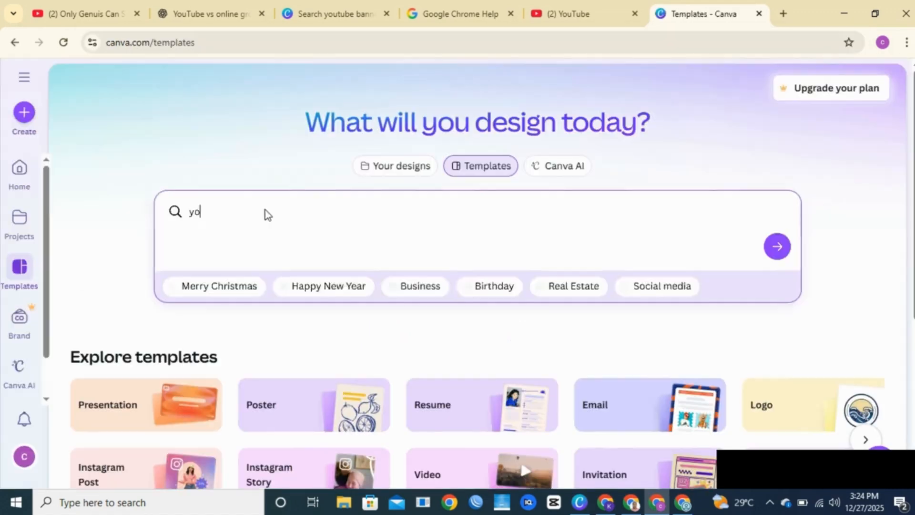
pyautogui.write('utube')
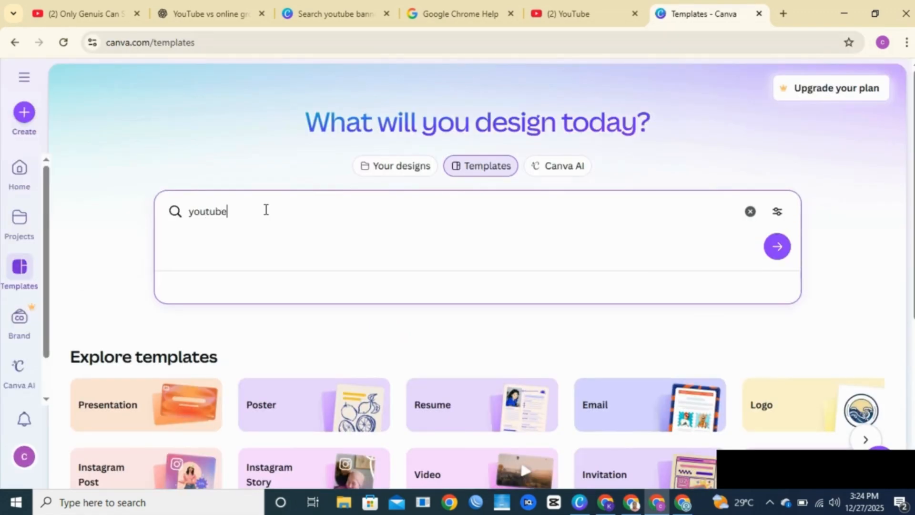
pyautogui.write(' banner')
pyautogui.press('Return')
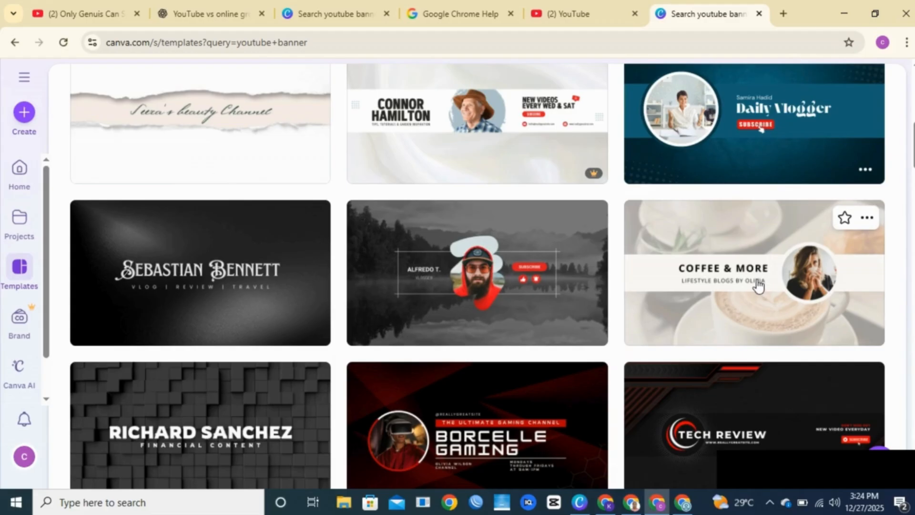
pyautogui.click(758, 282)
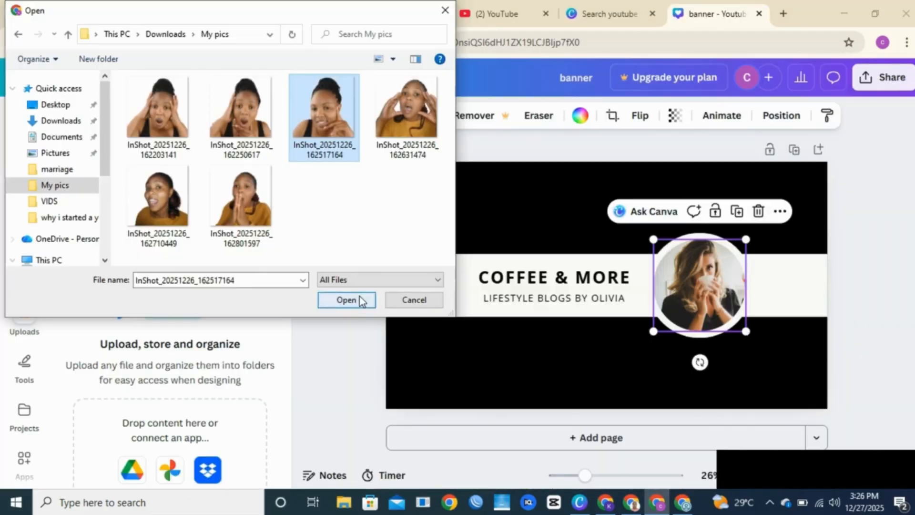
pyautogui.click(351, 299)
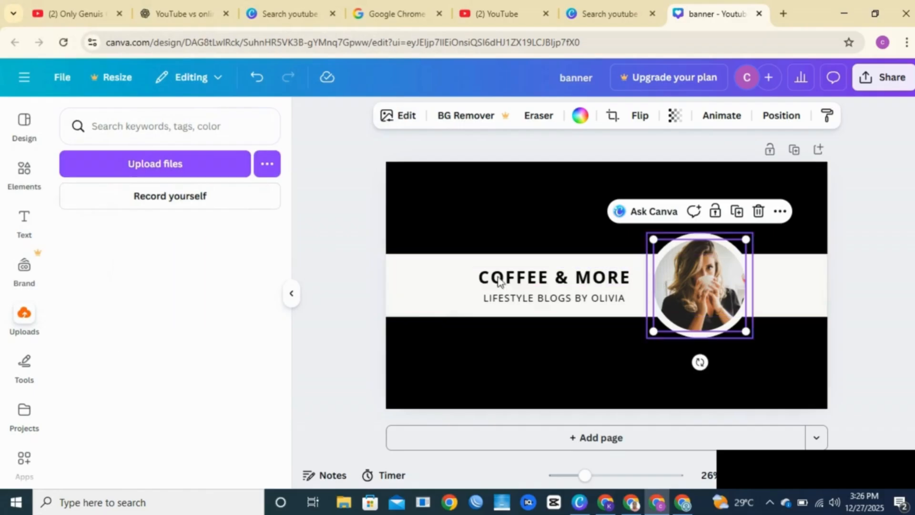
# Step: Replace the stock photo in the banner's circle frame with the uploaded woman's photo
pyautogui.click(101, 350)
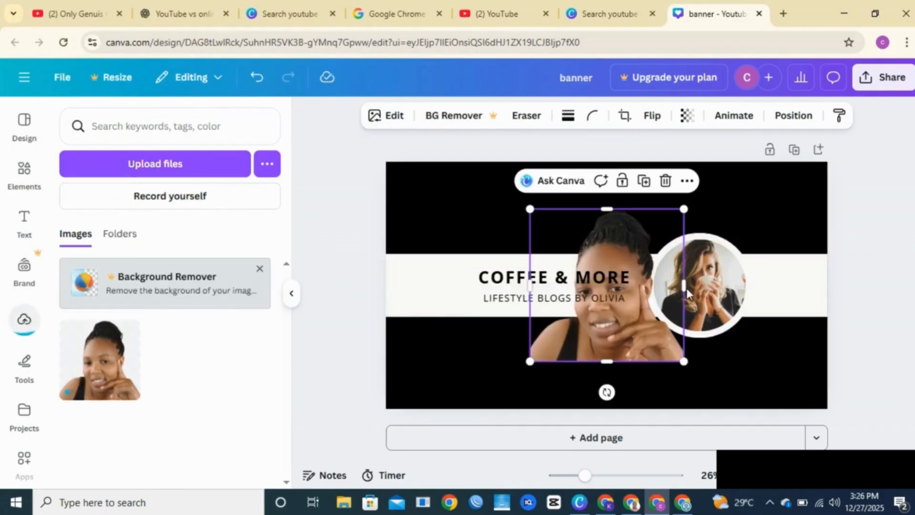
pyautogui.click(703, 302)
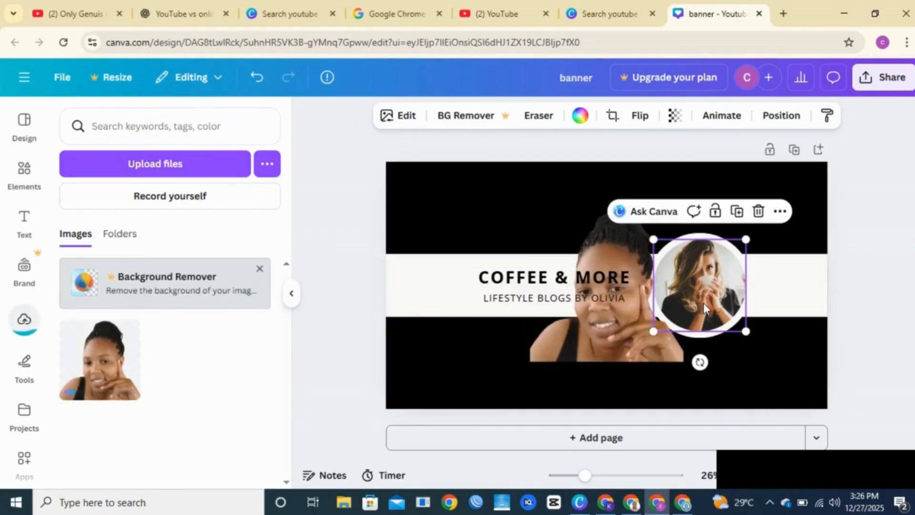
pyautogui.press('Delete')
pyautogui.moveTo(568, 328); pyautogui.dragTo(680, 312)
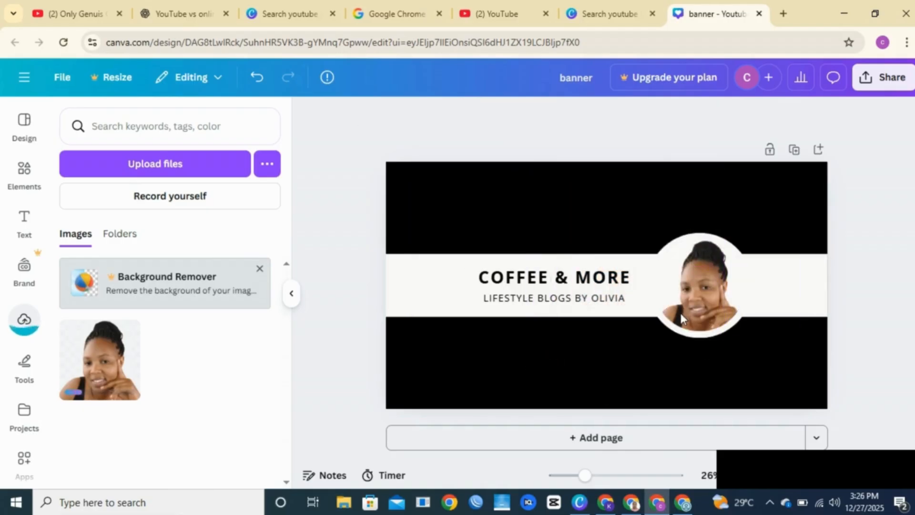
# Step: Rewrite the COFFEE & MORE heading, starting with 'GRO', and turn the banner band brown
pyautogui.click(563, 289)
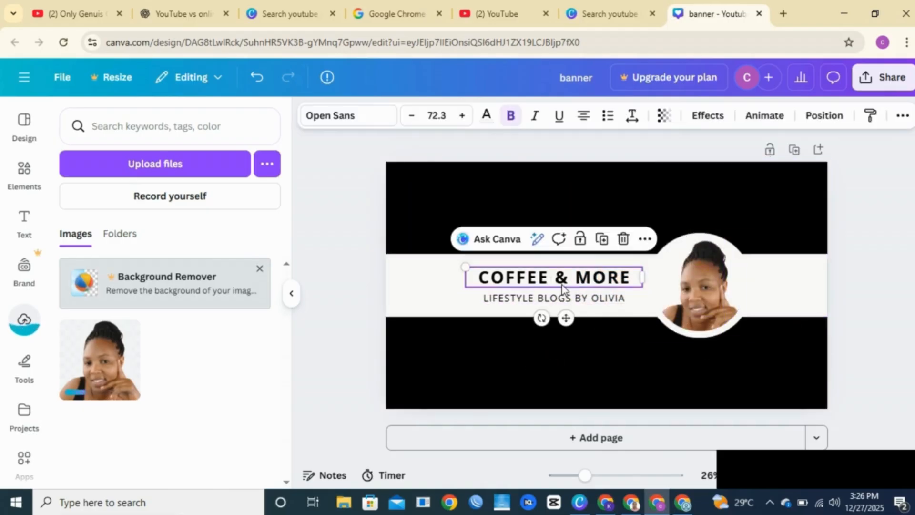
pyautogui.press('t')
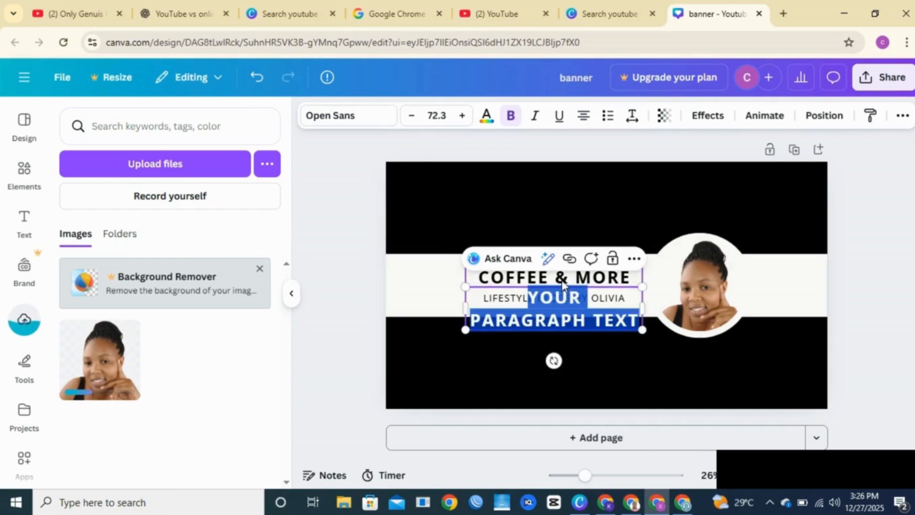
pyautogui.doubleClick(562, 278)
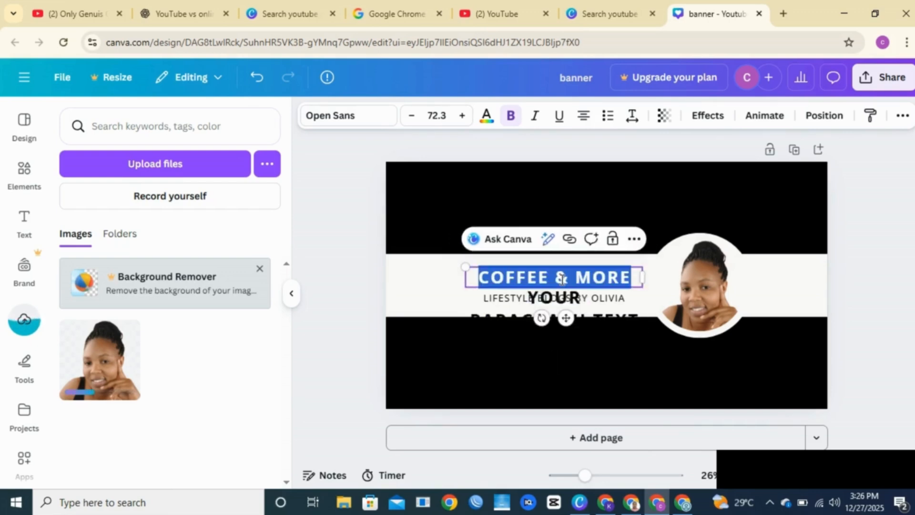
pyautogui.write('G')
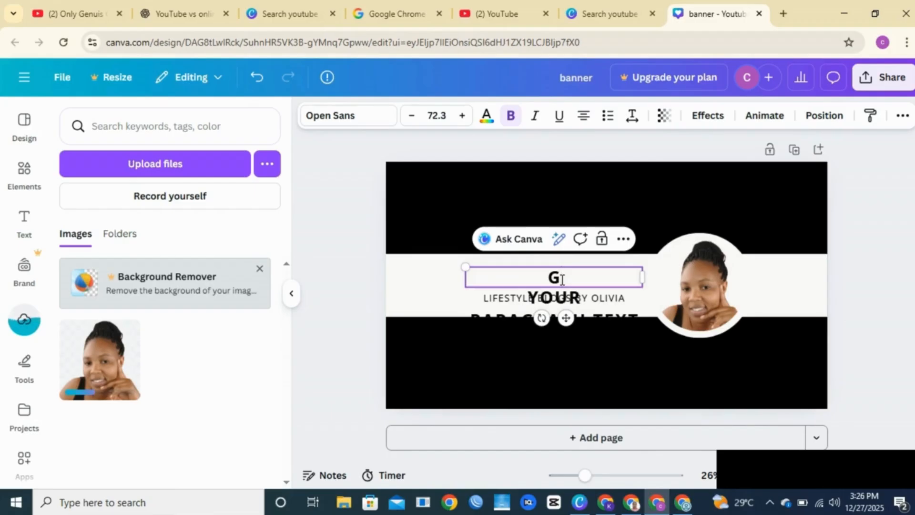
pyautogui.write('RO')
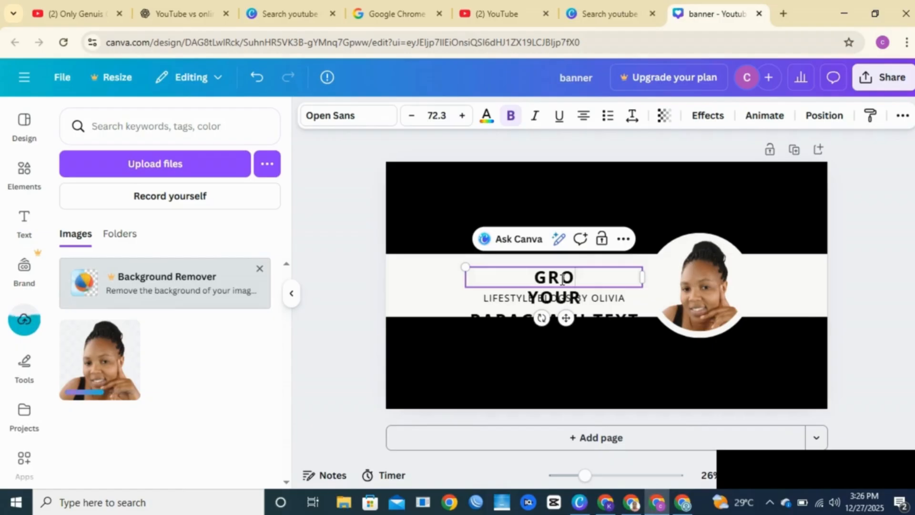
pyautogui.press('BackSpace')
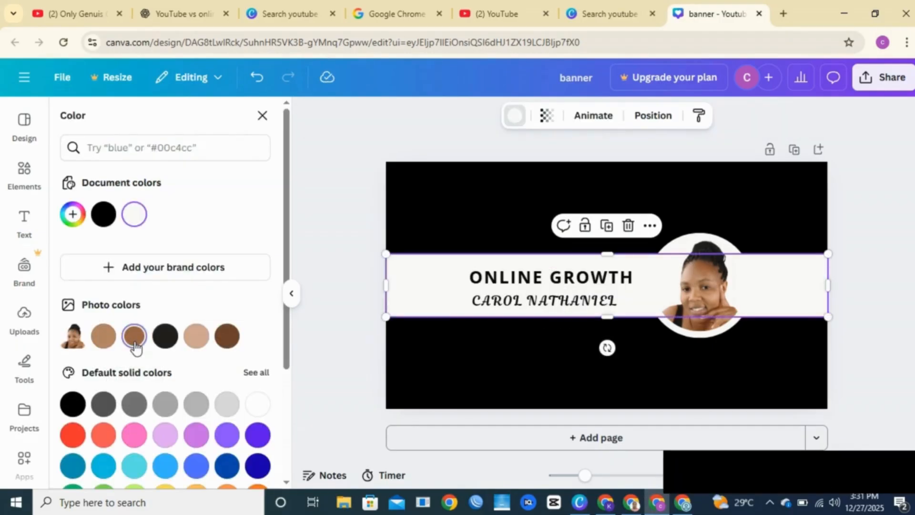
pyautogui.click(134, 339)
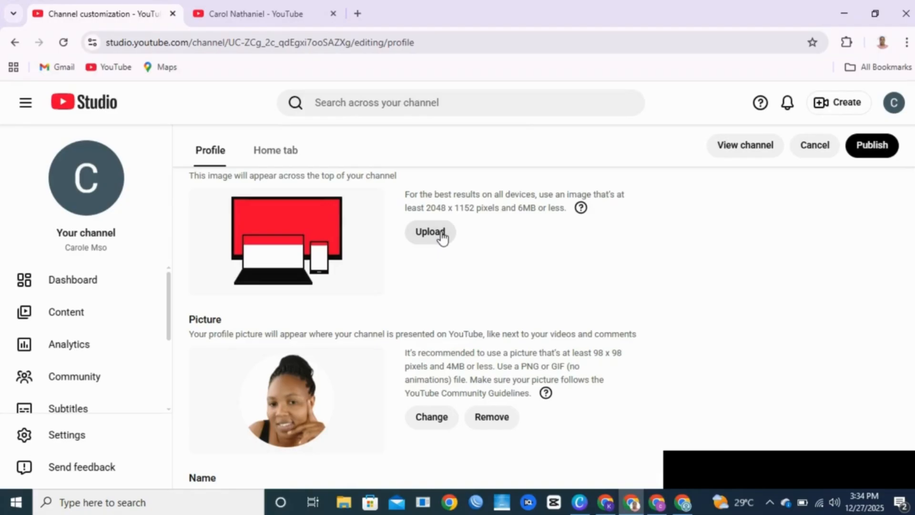
# Step: Upload the ONLINE GROWTH banner as channel art, confirm the crop, and place the caret in Description
pyautogui.click(443, 237)
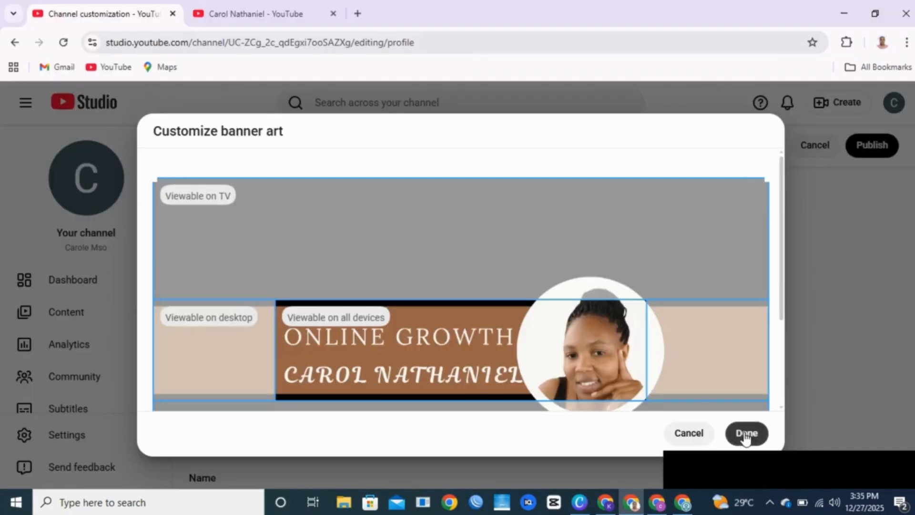
pyautogui.click(746, 433)
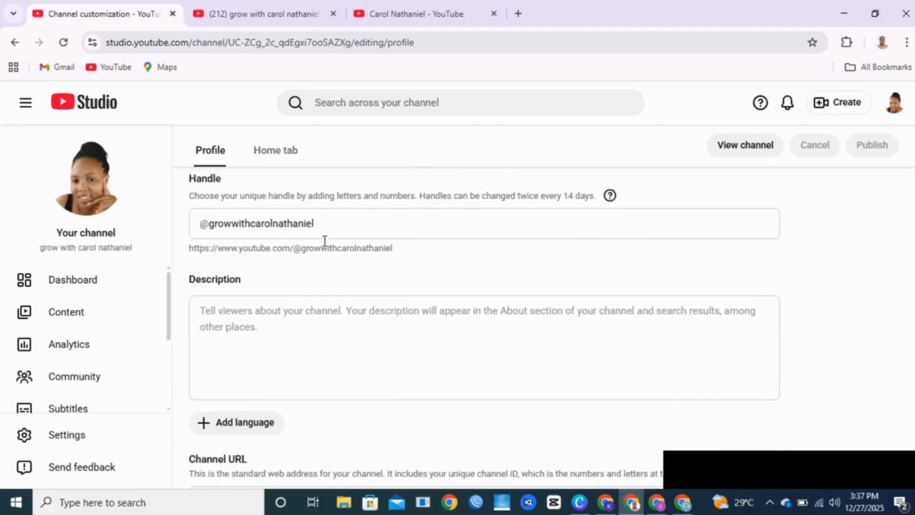
pyautogui.scroll(-1, 324, 240)
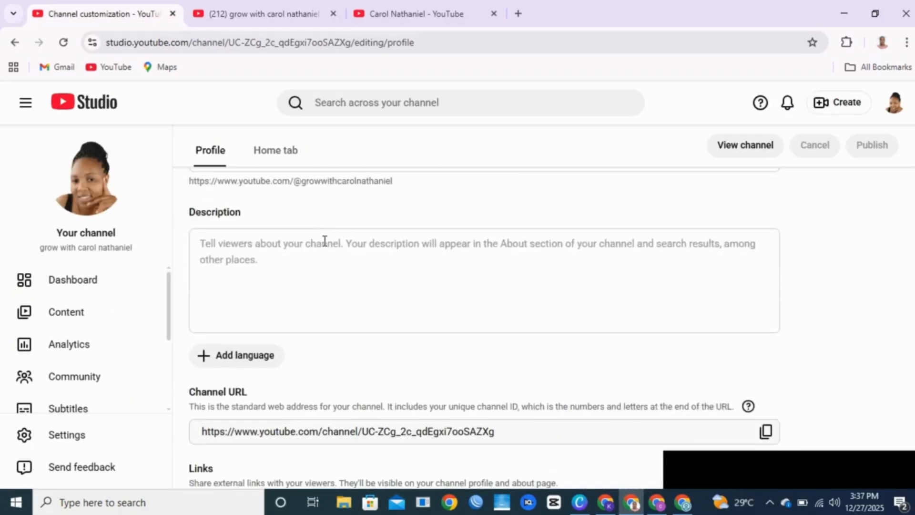
pyautogui.click(220, 268)
pyautogui.click(223, 255)
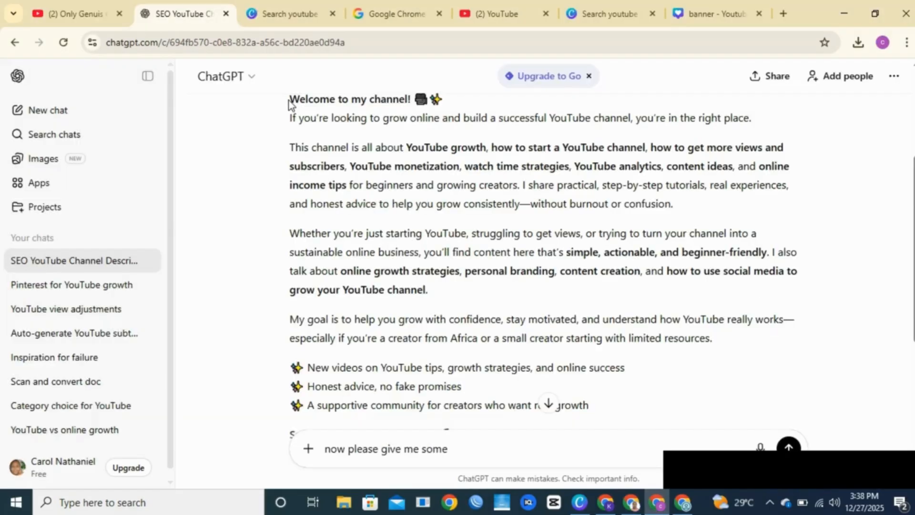
# Step: Copy ChatGPT's channel description from 'Welcome to my channel!' through the subscribe invitation
pyautogui.moveTo(292, 102); pyautogui.dragTo(582, 348)
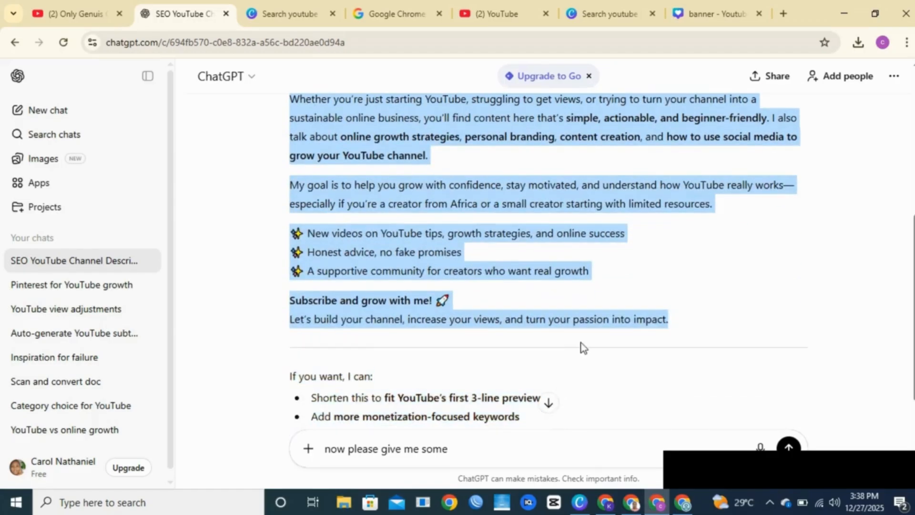
pyautogui.rightClick(424, 249)
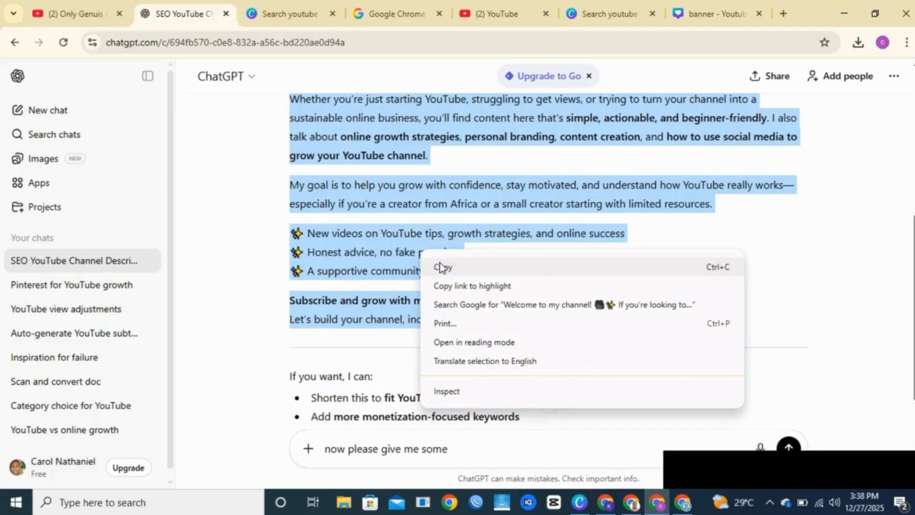
pyautogui.click(442, 264)
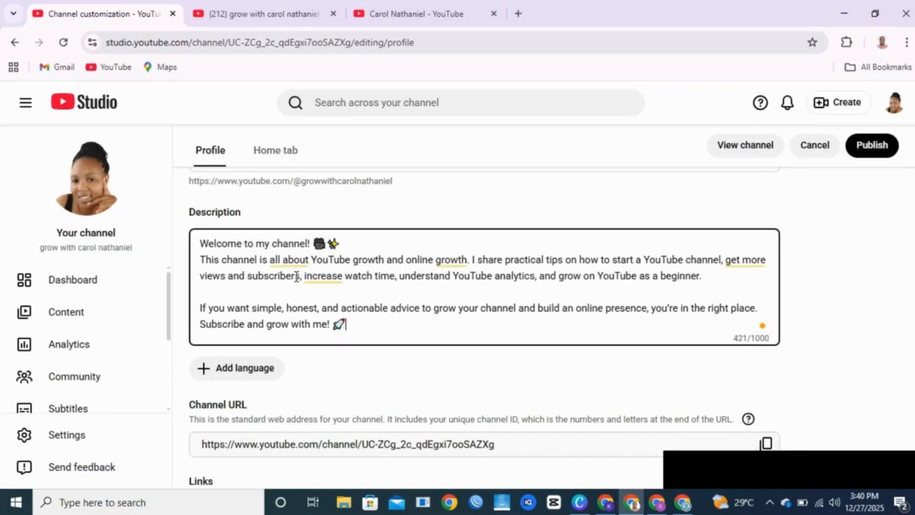
# Step: Read the other channel's full About description for reference, then add a new empty profile link
pyautogui.scroll(-1, 323, 336)
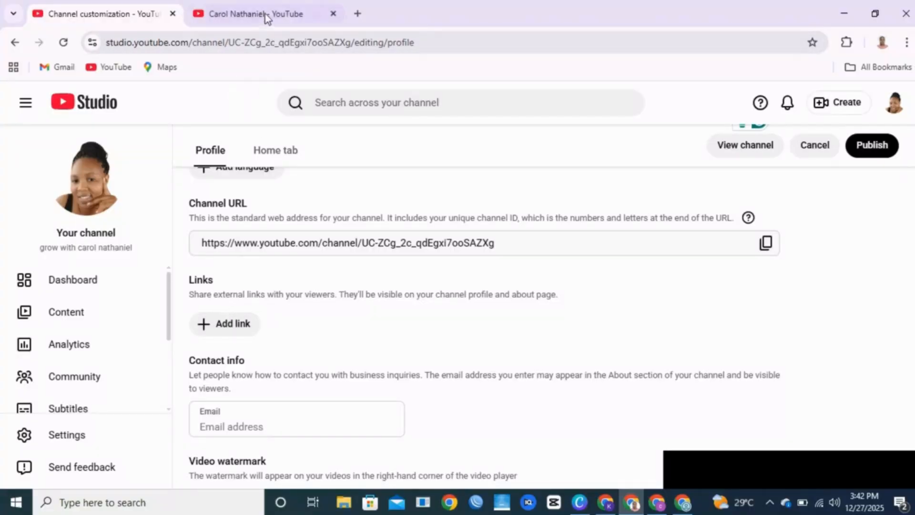
pyautogui.click(286, 13)
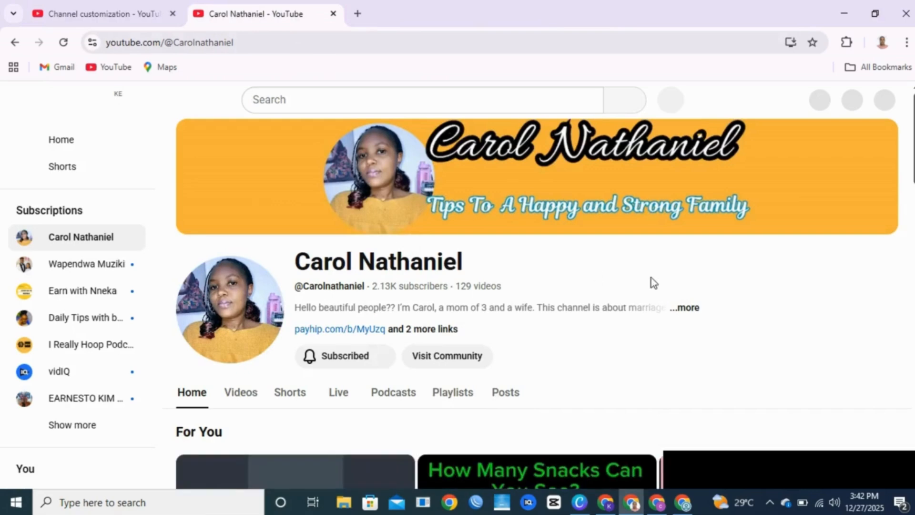
pyautogui.click(686, 308)
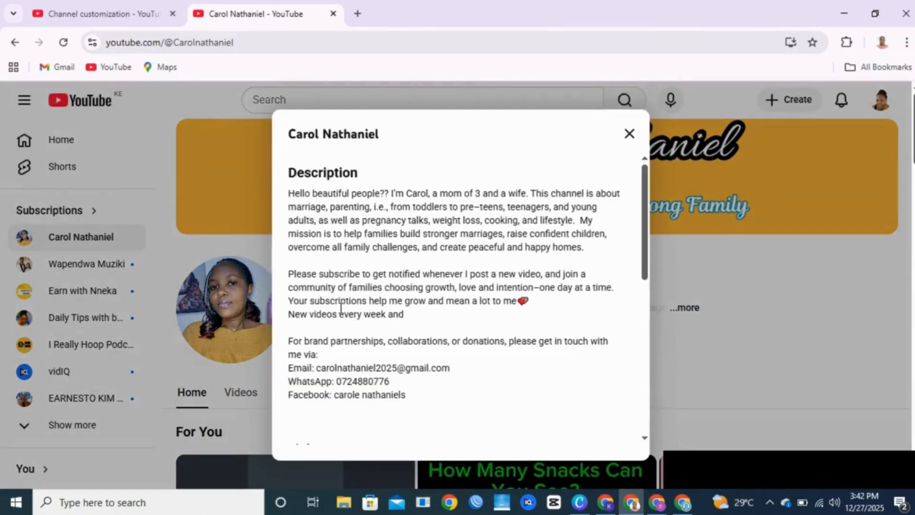
pyautogui.scroll(-5, 358, 287)
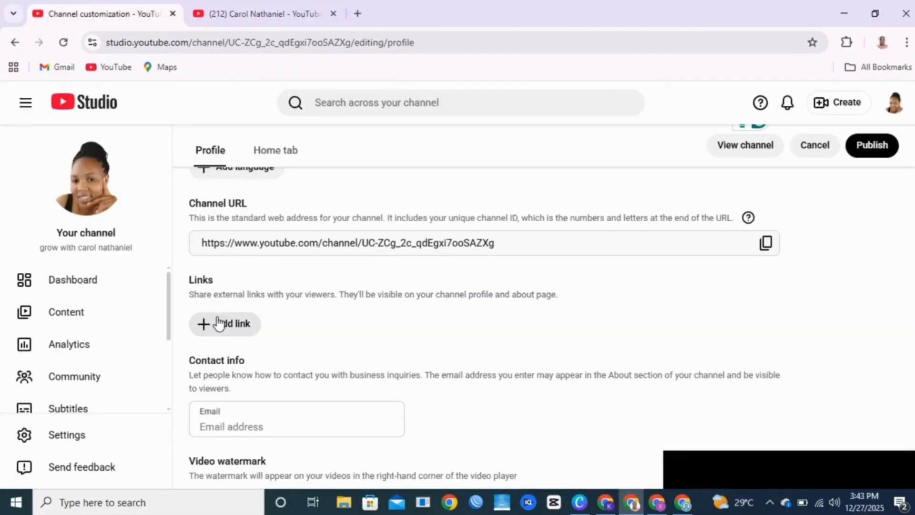
pyautogui.click(224, 326)
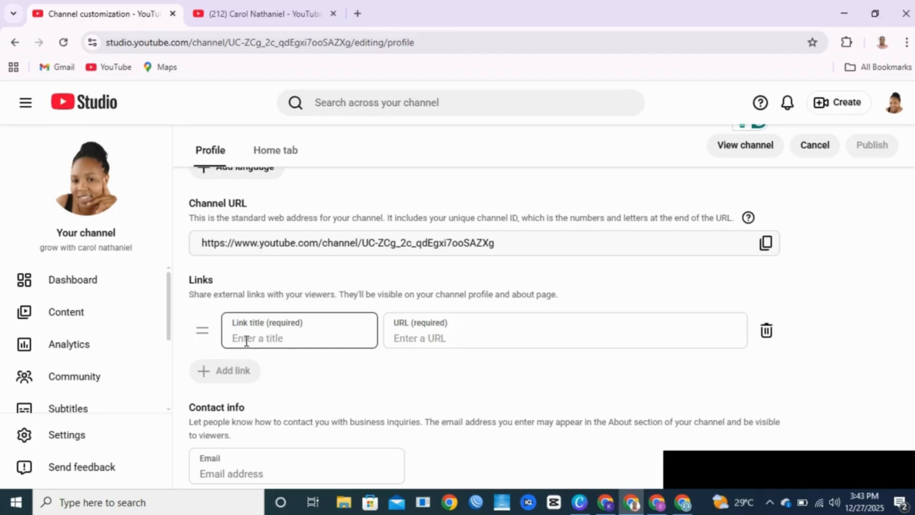
# Step: Title the new link 'website' and enter a business contact e-mail address under Contact info
pyautogui.write('website')
pyautogui.click(410, 338)
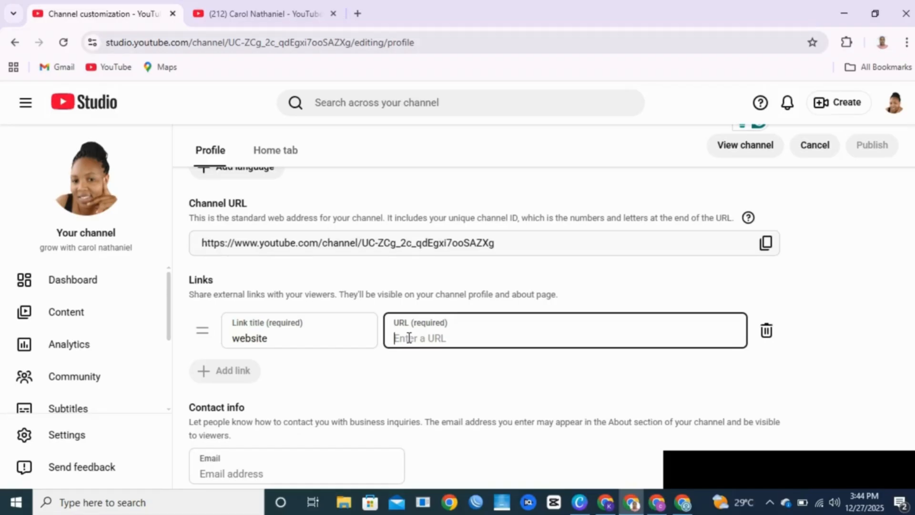
pyautogui.write('t')
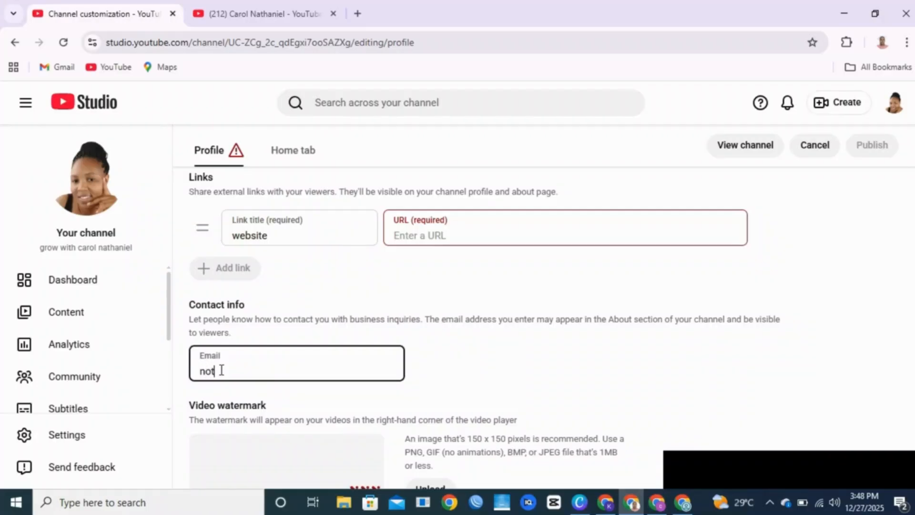
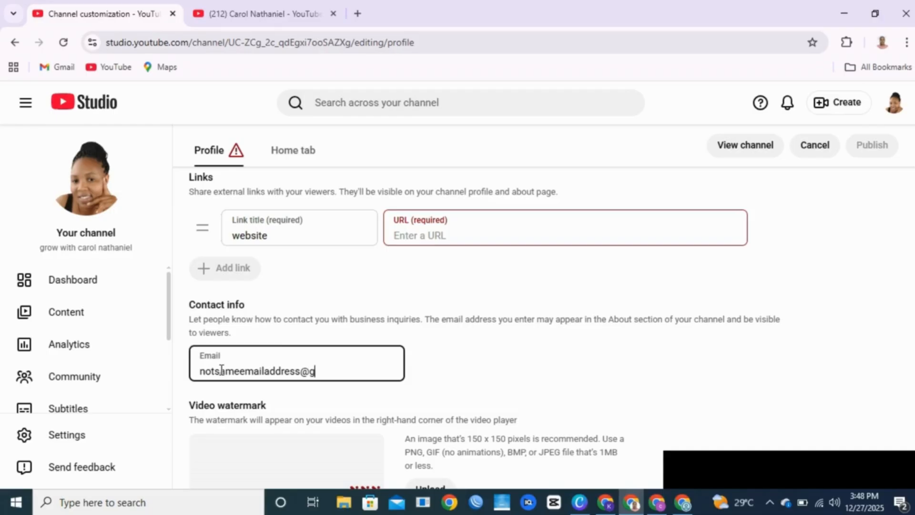
pyautogui.scroll(-2, 316, 419)
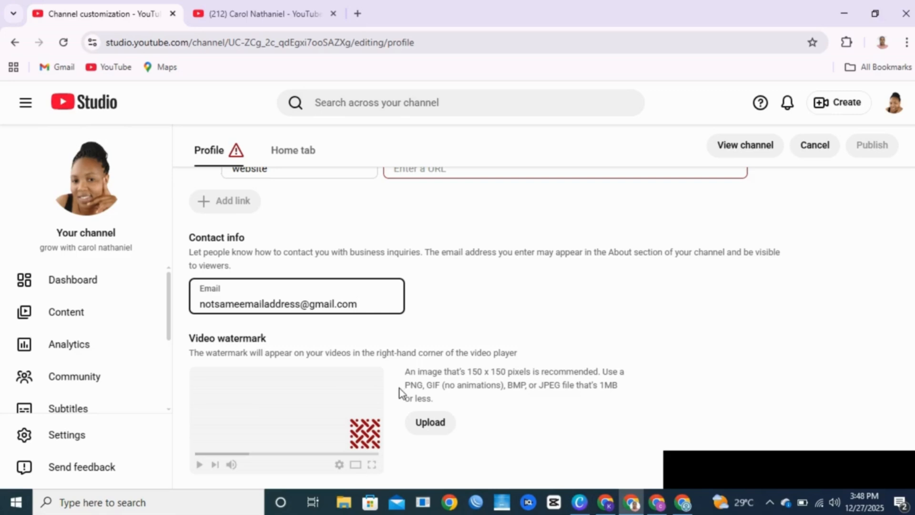
# Step: Create a 150 × 150 px Canva design filled with the YouTube logo and open its download options
pyautogui.click(579, 503)
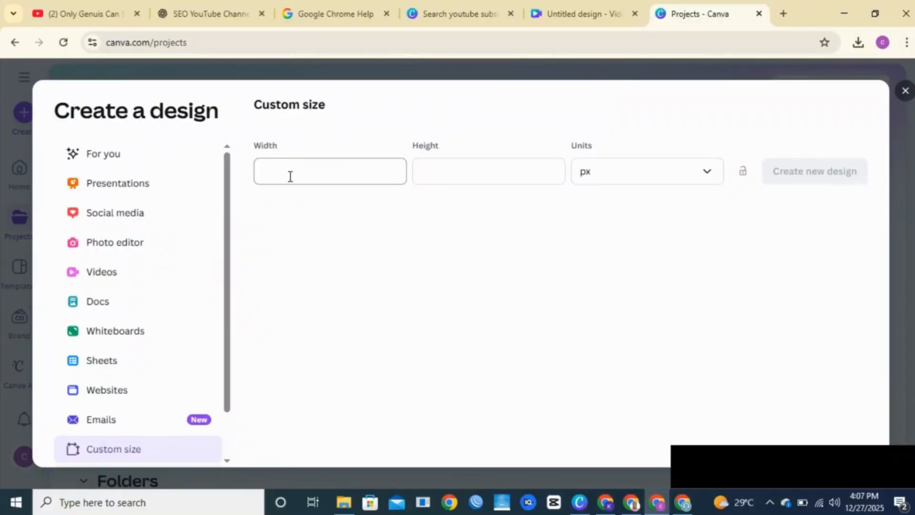
pyautogui.click(291, 175)
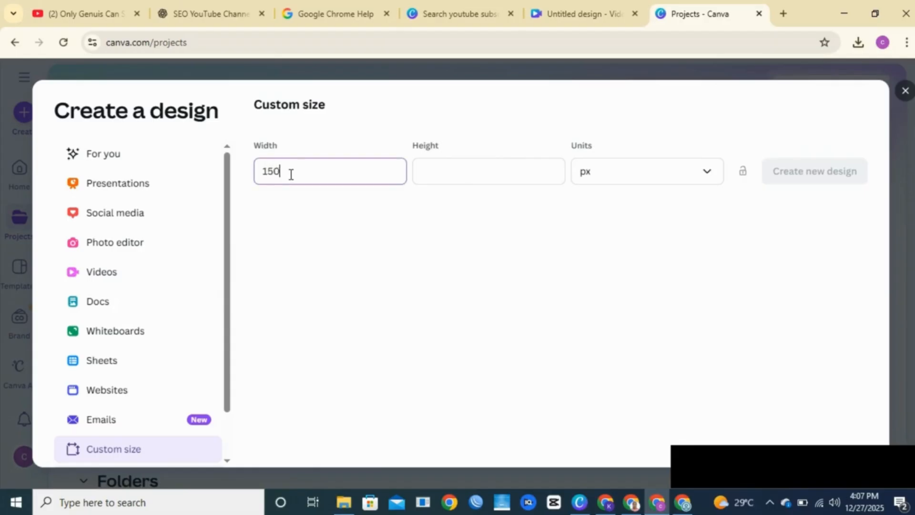
pyautogui.click(496, 168)
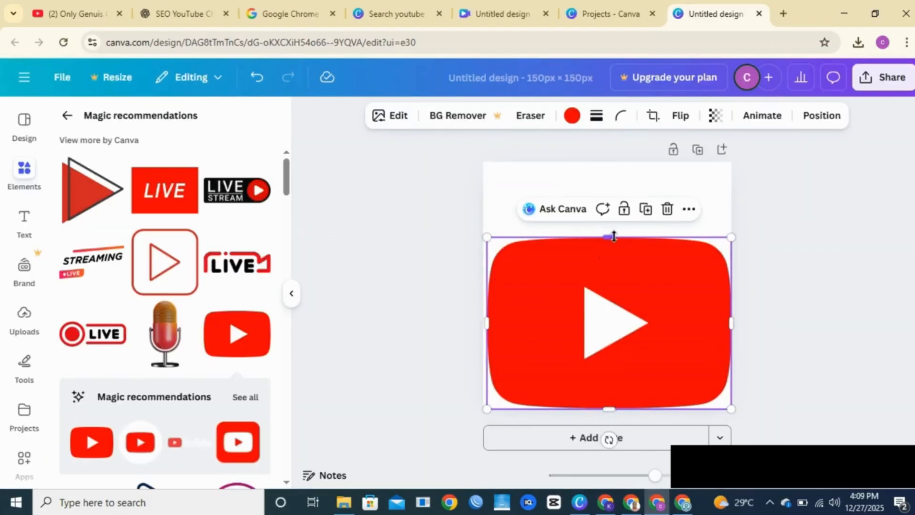
pyautogui.moveTo(608, 236); pyautogui.dragTo(610, 150)
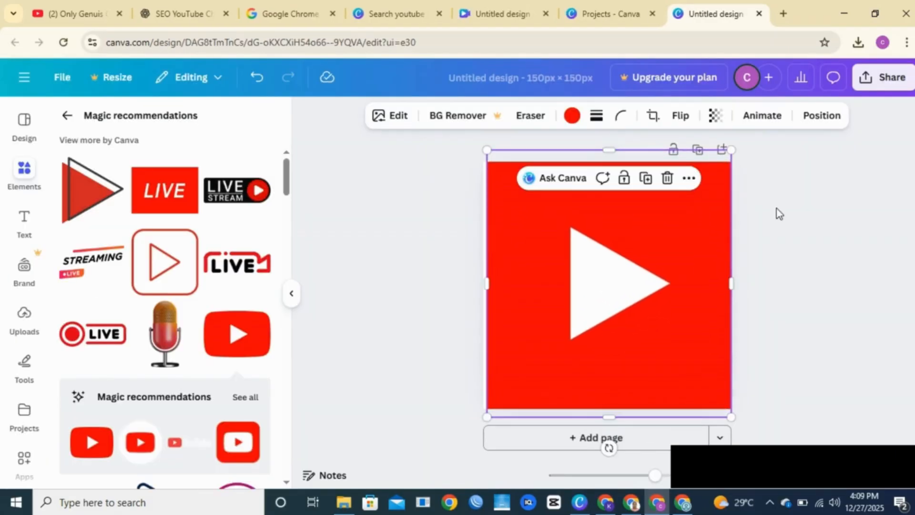
pyautogui.click(776, 211)
pyautogui.click(881, 88)
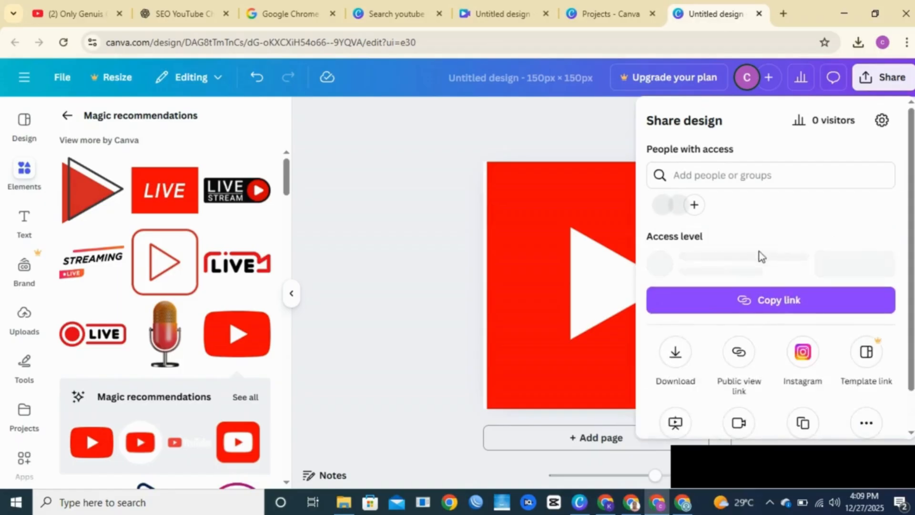
pyautogui.click(677, 356)
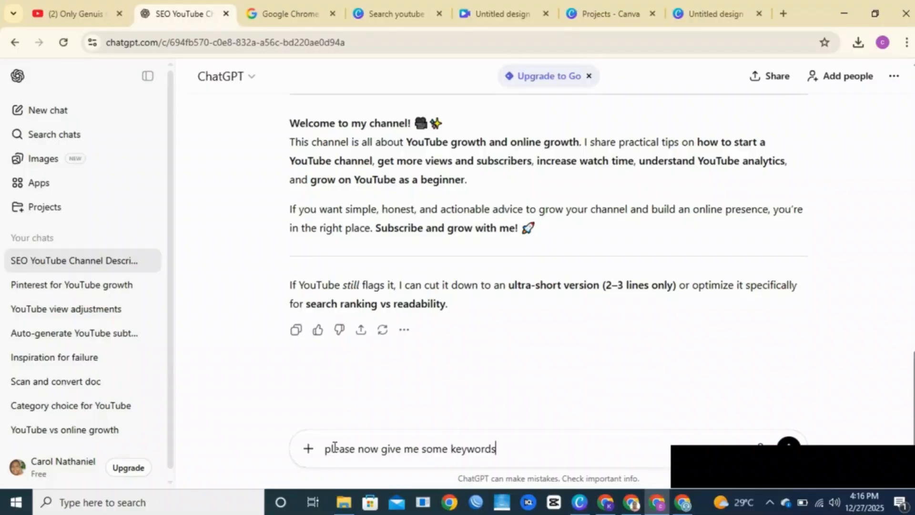
# Step: Send the ChatGPT prompt 'please now give me some keywords'
pyautogui.press('Return')
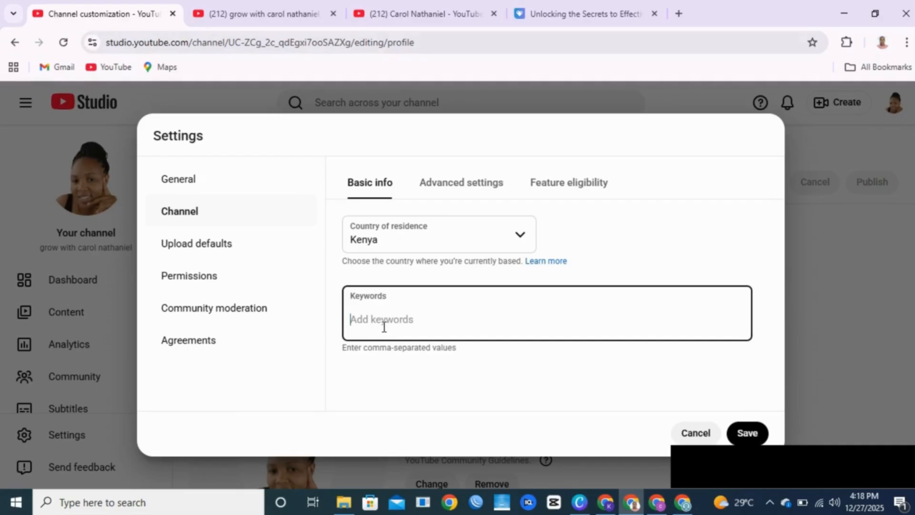
# Step: Paste the keywords (youtube growth, youtube tips, kenyan youtuber) into Keywords and save them
pyautogui.hotkey('ctrl', 'v')
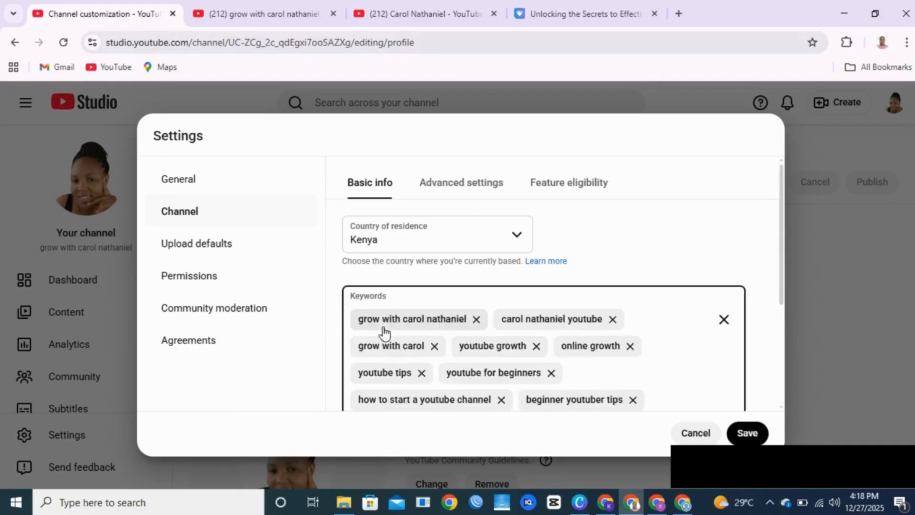
pyautogui.scroll(-3, 559, 324)
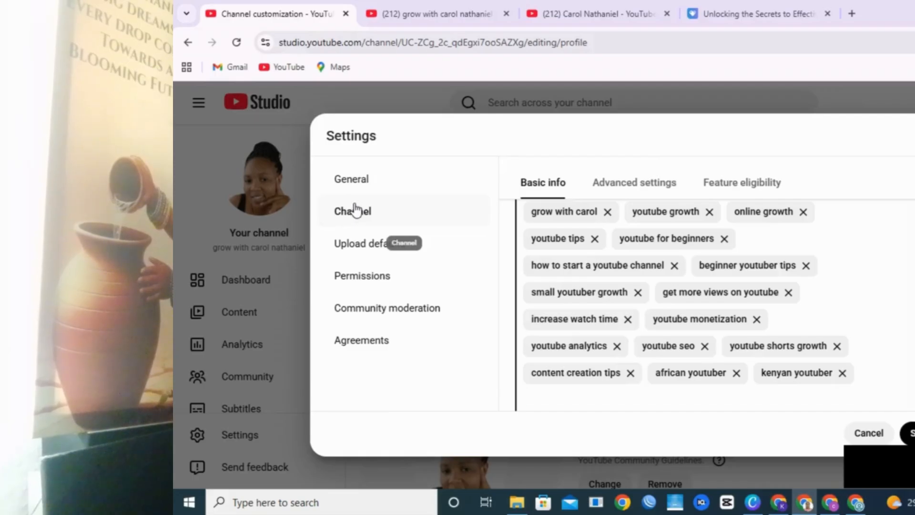
pyautogui.scroll(-1, 891, 353)
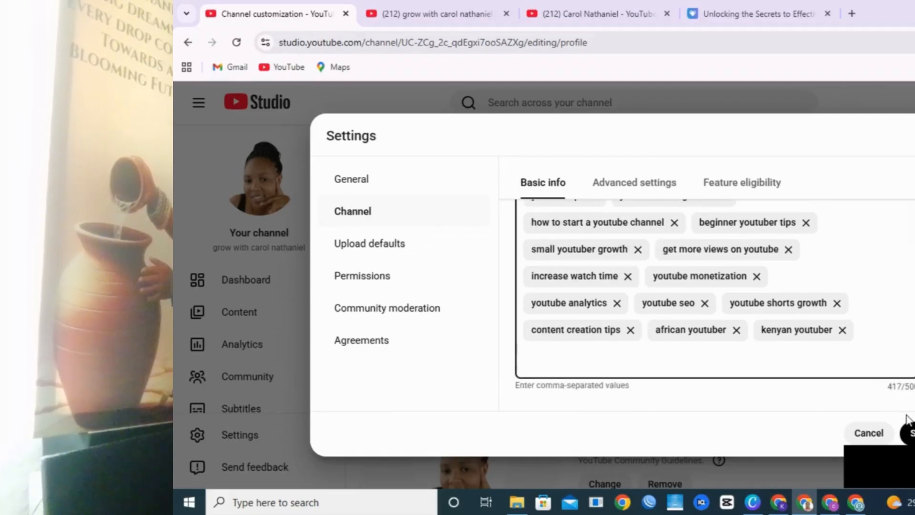
pyautogui.click(906, 433)
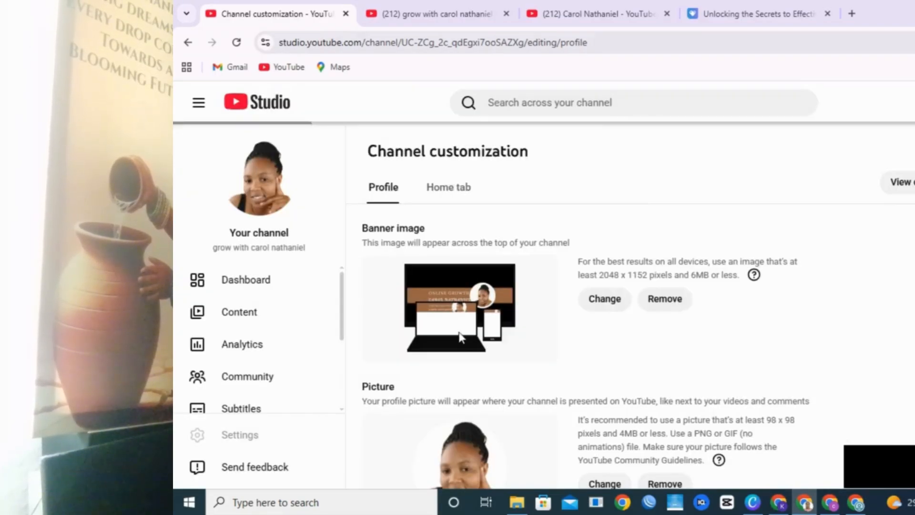
pyautogui.click(220, 437)
# Step: Switch to the Upload defaults settings and look over its basic info fields
pyautogui.click(410, 245)
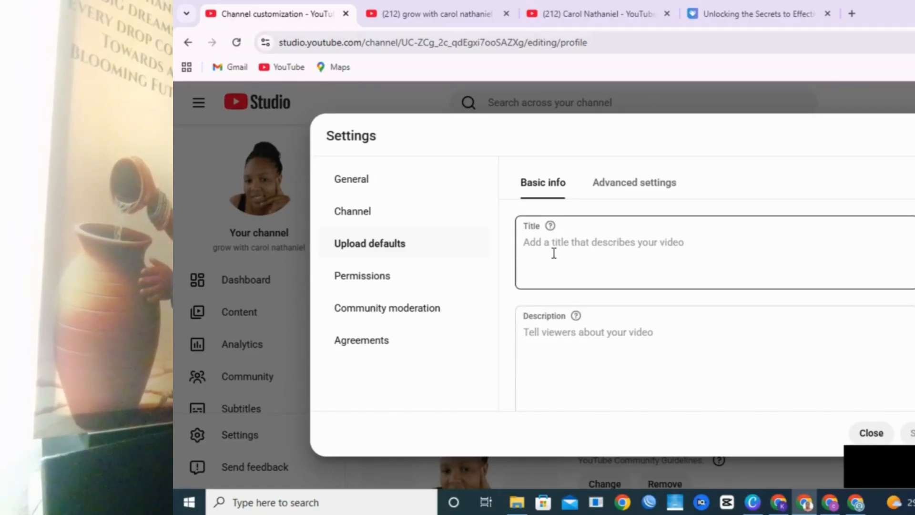
pyautogui.scroll(-3, 554, 250)
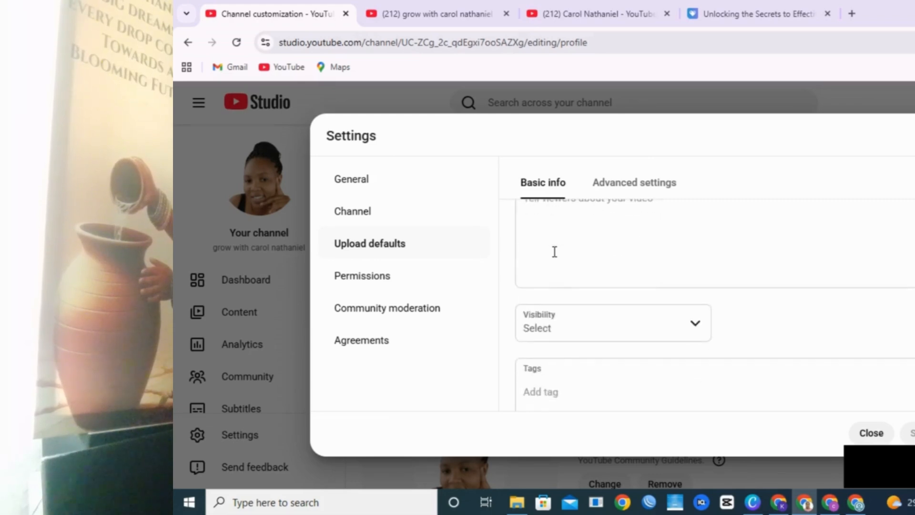
pyautogui.scroll(2, 554, 246)
pyautogui.scroll(-3, 554, 246)
pyautogui.scroll(-1, 554, 247)
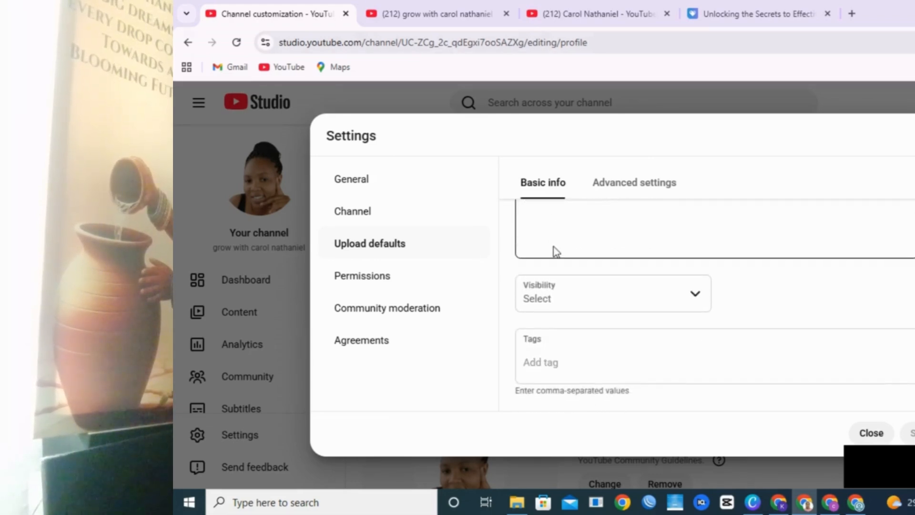
pyautogui.scroll(3, 555, 248)
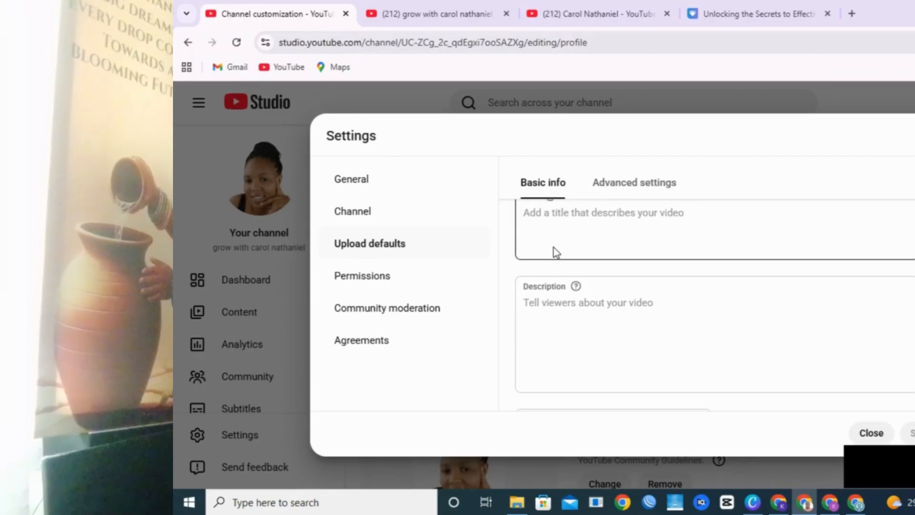
pyautogui.scroll(1, 555, 250)
pyautogui.scroll(-3, 554, 246)
# Step: Set the default upload visibility to Private and close the settings
pyautogui.click(588, 268)
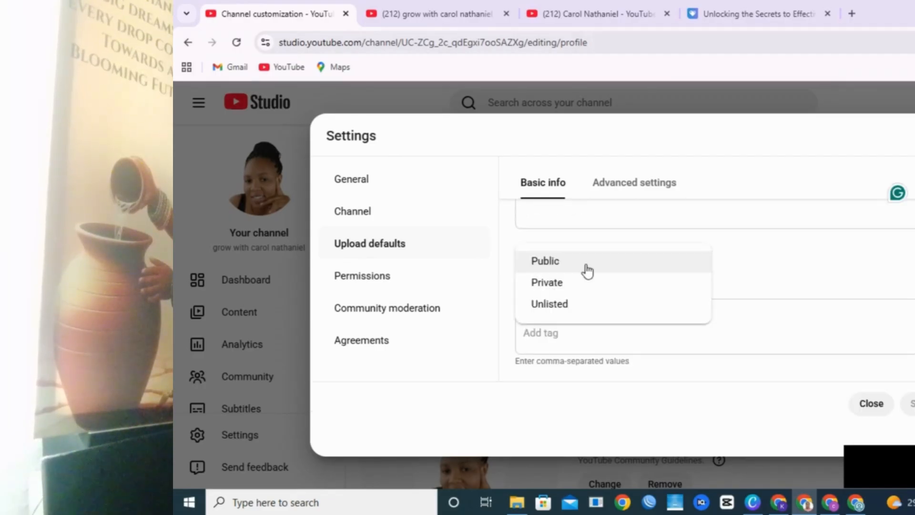
pyautogui.click(788, 295)
pyautogui.scroll(1, 714, 291)
pyautogui.scroll(-1, 699, 299)
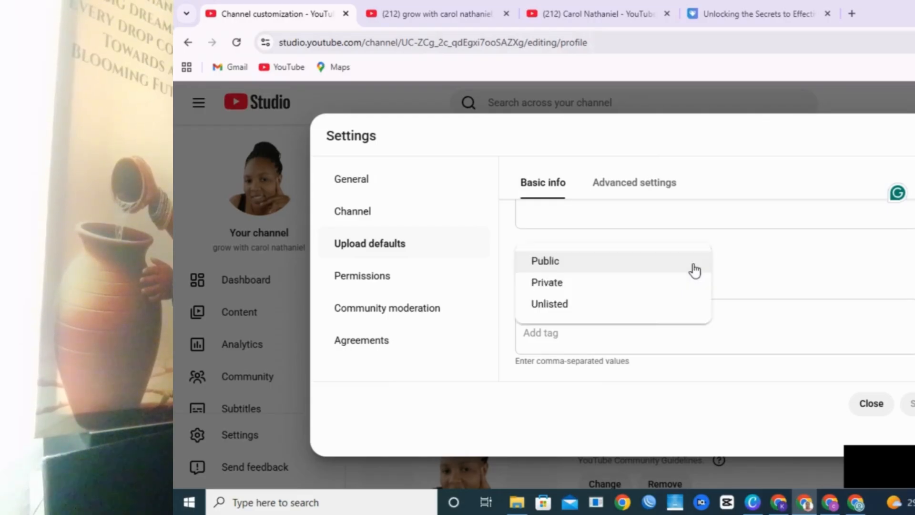
pyautogui.click(694, 269)
pyautogui.click(786, 281)
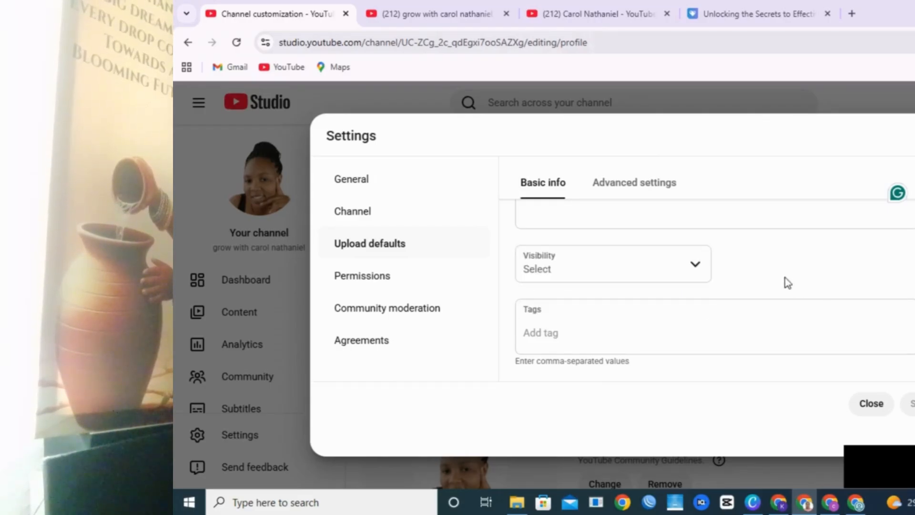
pyautogui.click(564, 323)
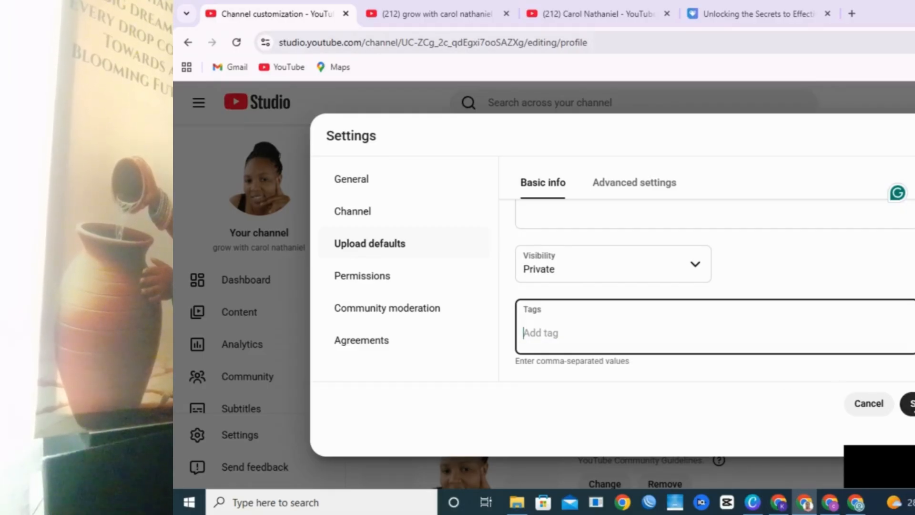
pyautogui.click(868, 403)
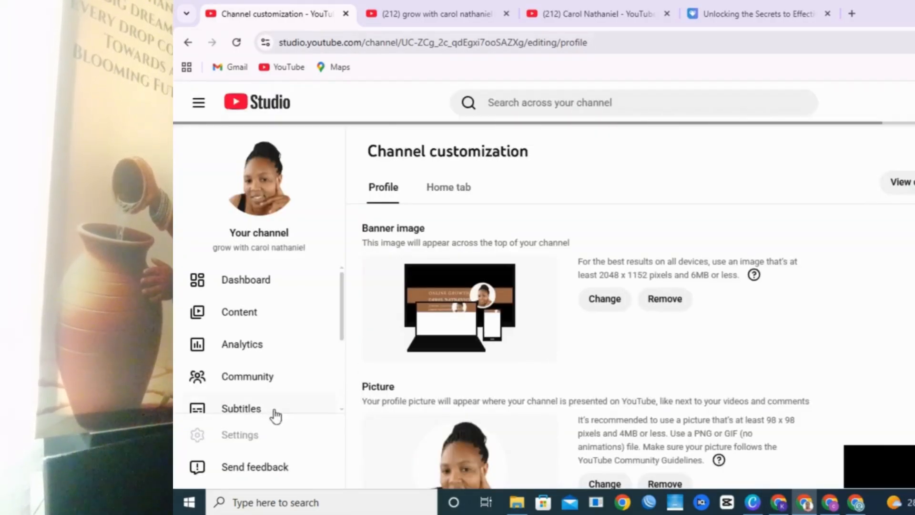
pyautogui.click(256, 440)
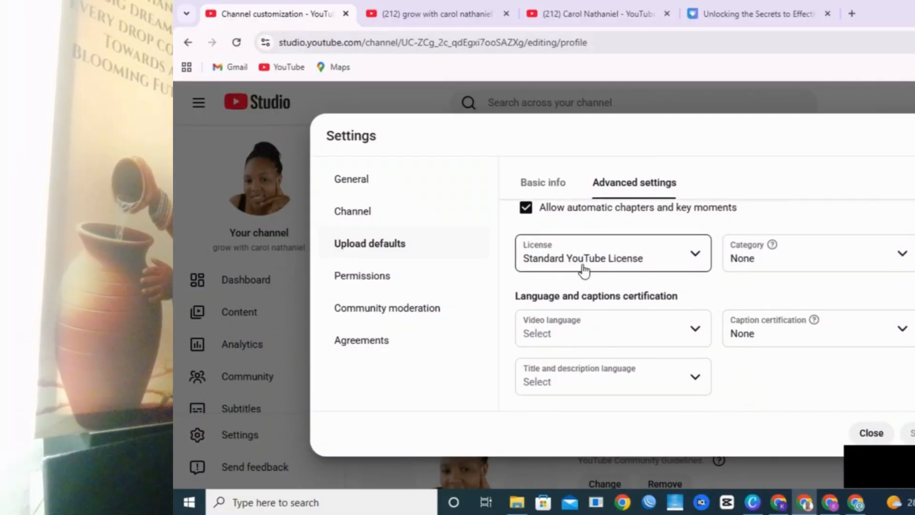
# Step: Set the default video language to English (United States)
pyautogui.scroll(-2, 658, 276)
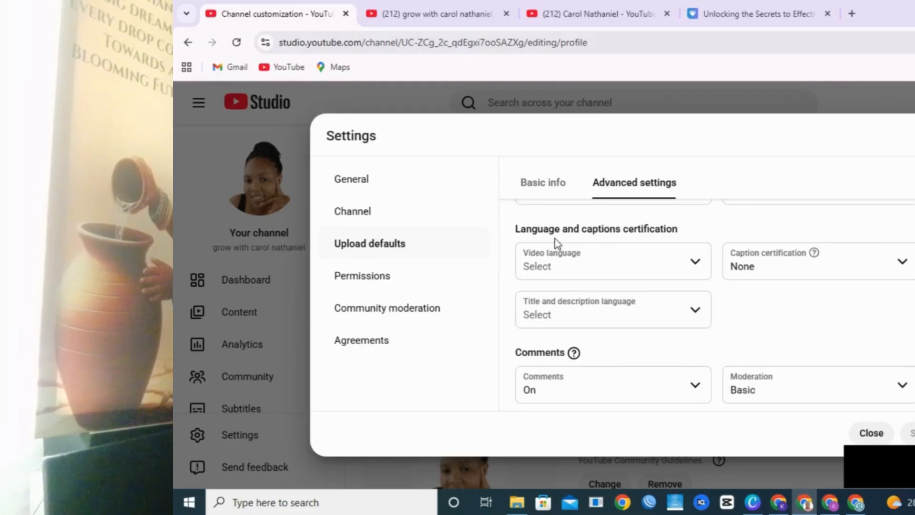
pyautogui.scroll(4, 555, 239)
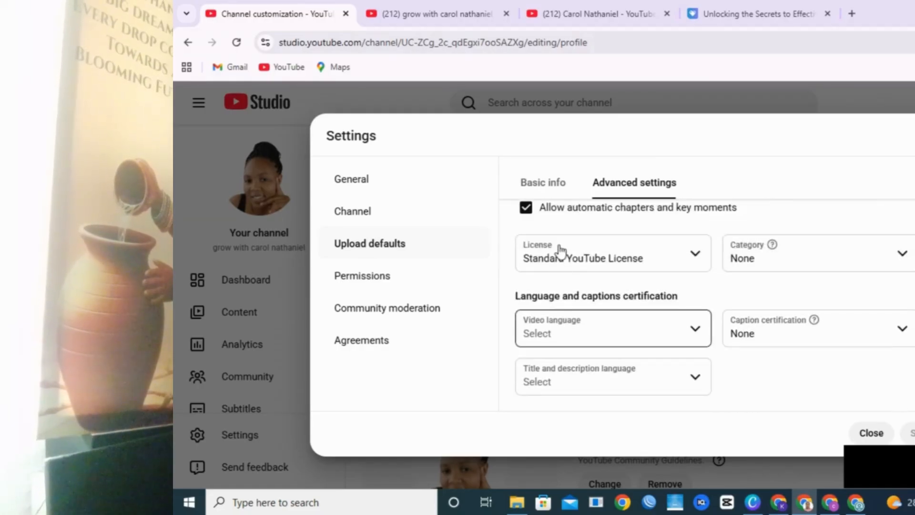
pyautogui.scroll(-2, 562, 250)
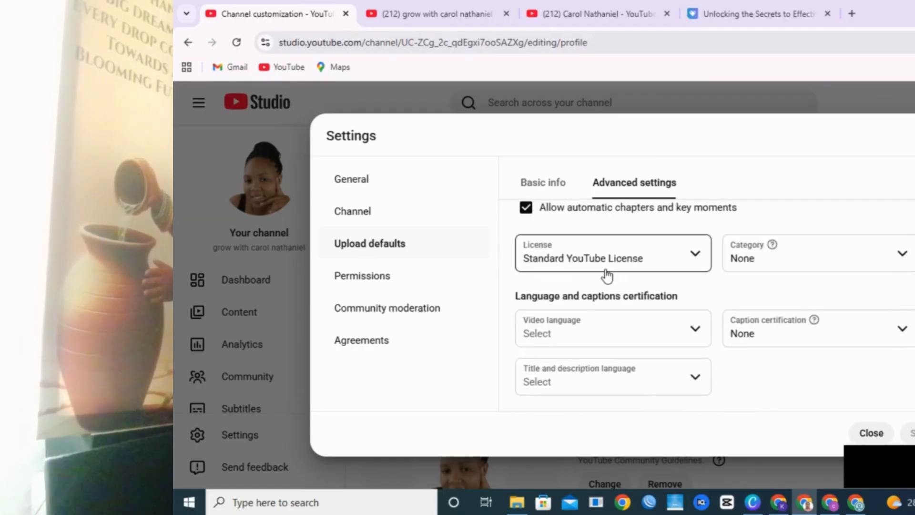
pyautogui.scroll(-2, 543, 241)
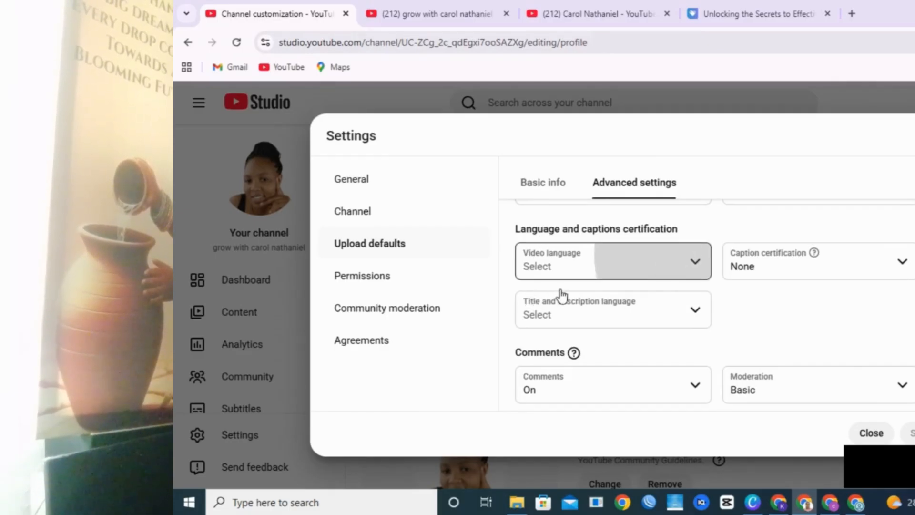
pyautogui.click(575, 275)
pyautogui.scroll(-20, 576, 286)
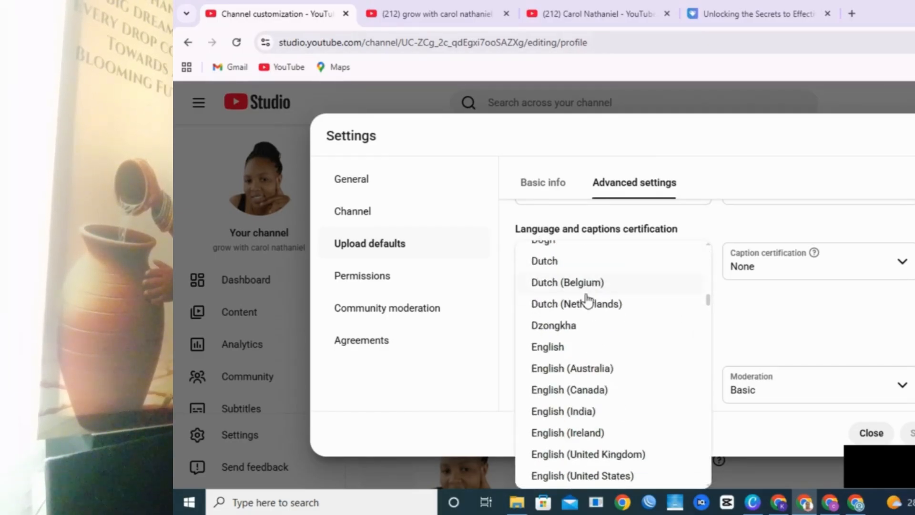
pyautogui.click(578, 408)
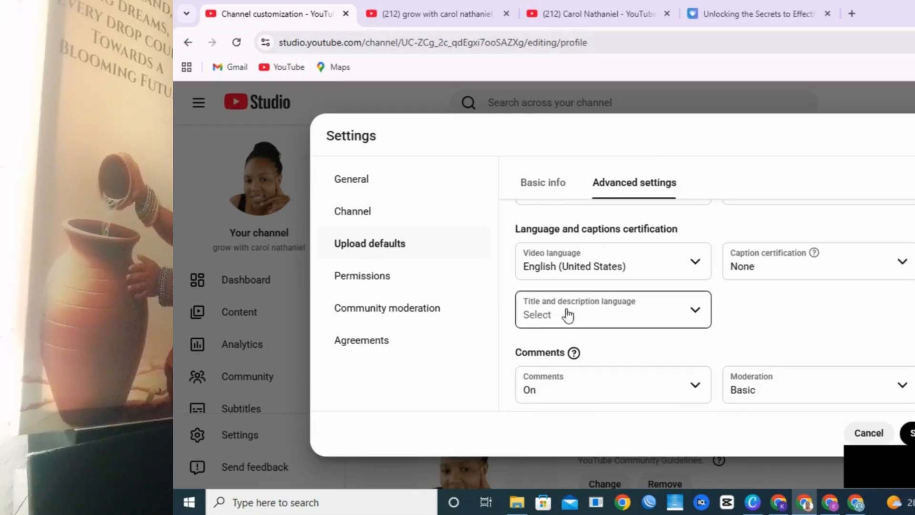
# Step: Set the title and description language to English (United States) and save the upload defaults
pyautogui.click(567, 315)
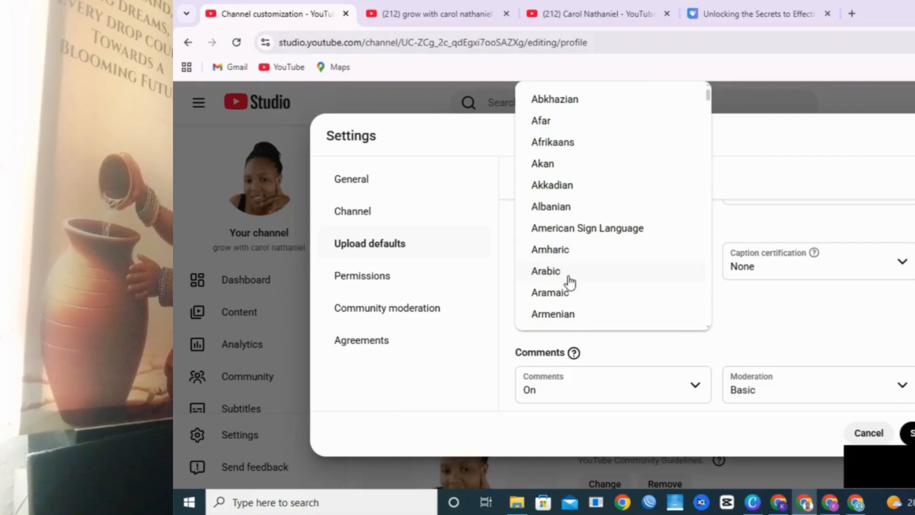
pyautogui.scroll(-10, 568, 270)
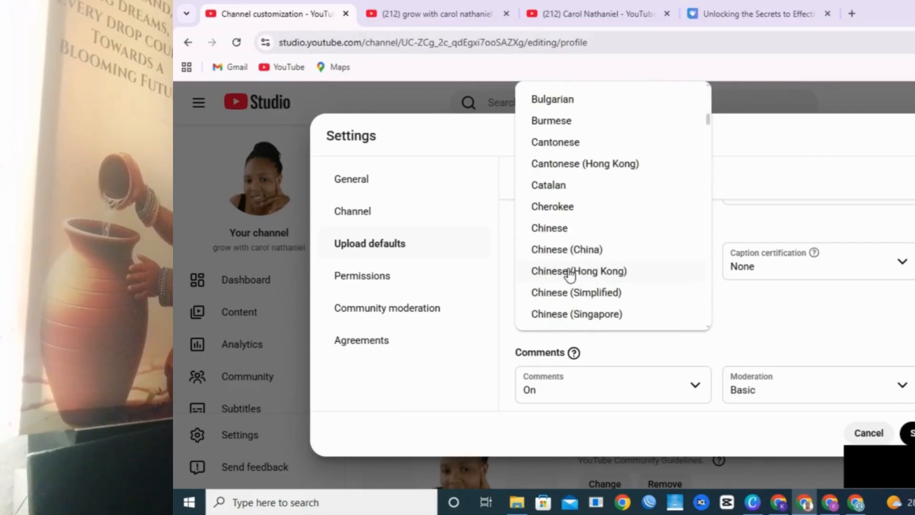
pyautogui.scroll(-10, 570, 274)
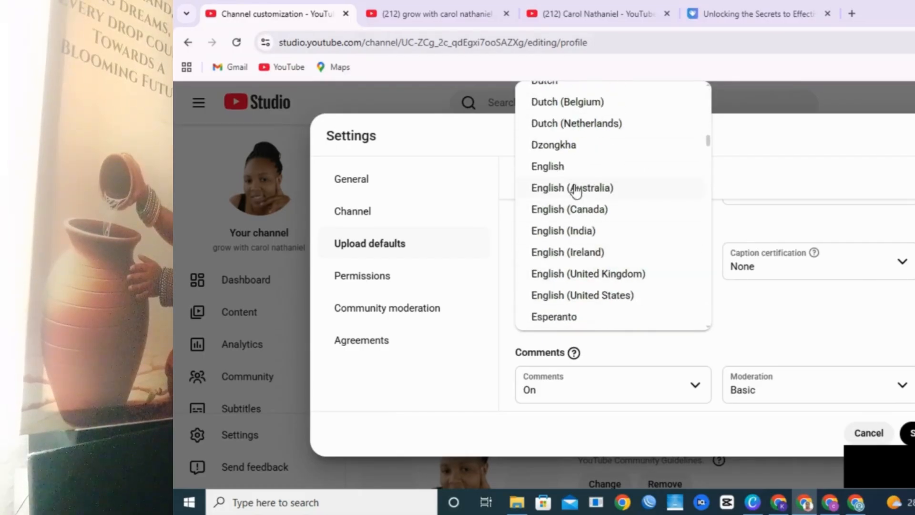
pyautogui.click(581, 299)
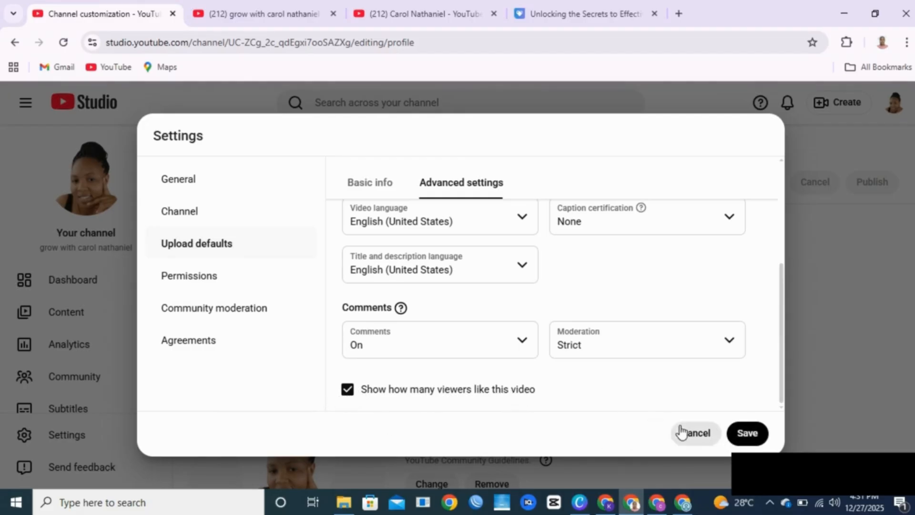
pyautogui.click(752, 439)
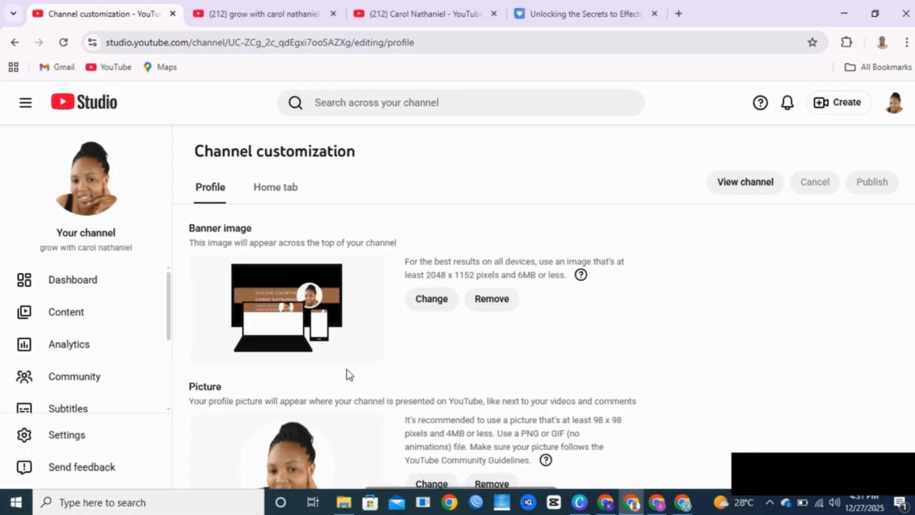
# Step: In Settings > Permissions, dismiss the announcement and start an invite, opening the Access role list
pyautogui.click(69, 438)
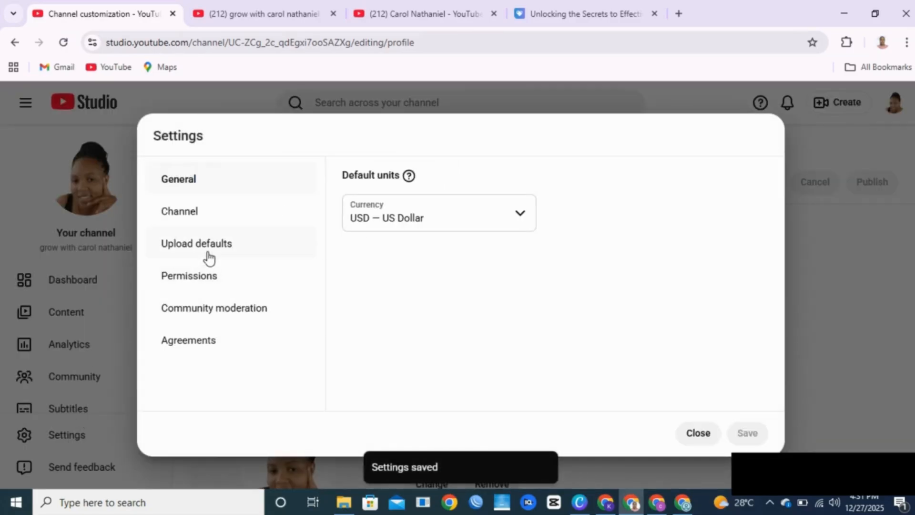
pyautogui.click(216, 281)
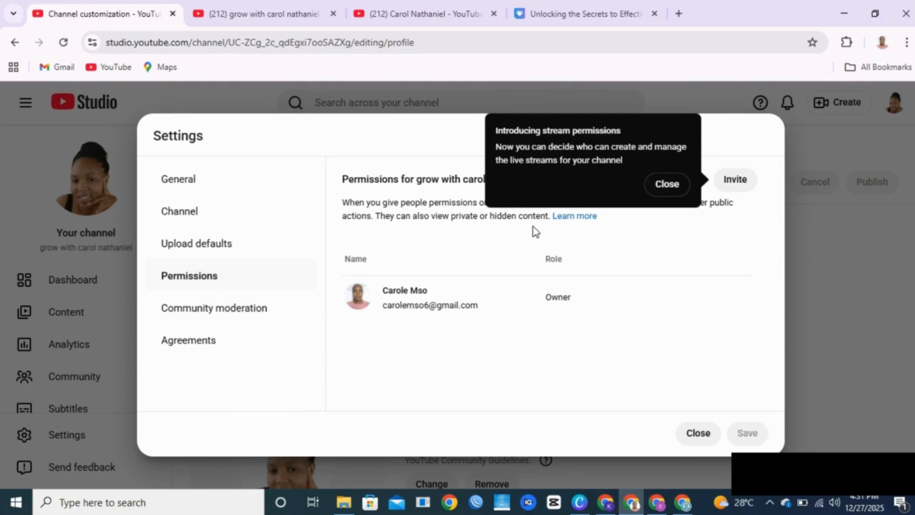
pyautogui.click(666, 185)
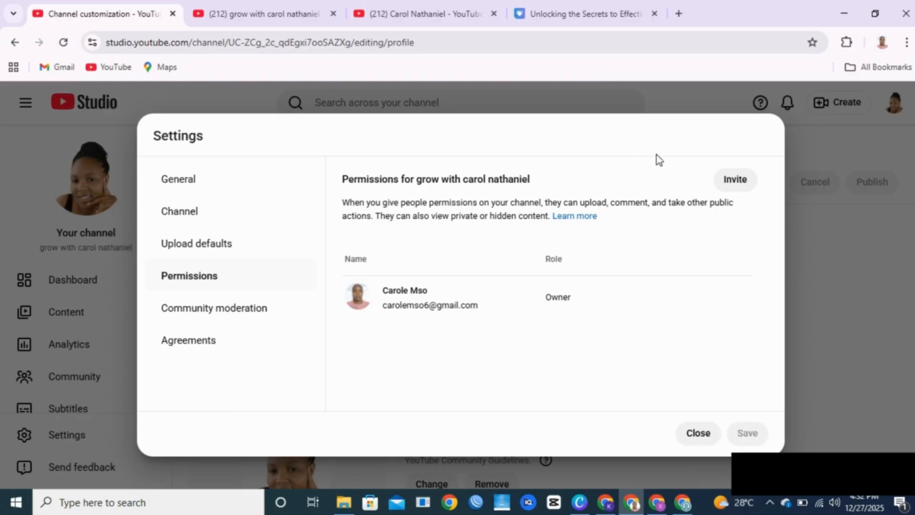
pyautogui.click(734, 182)
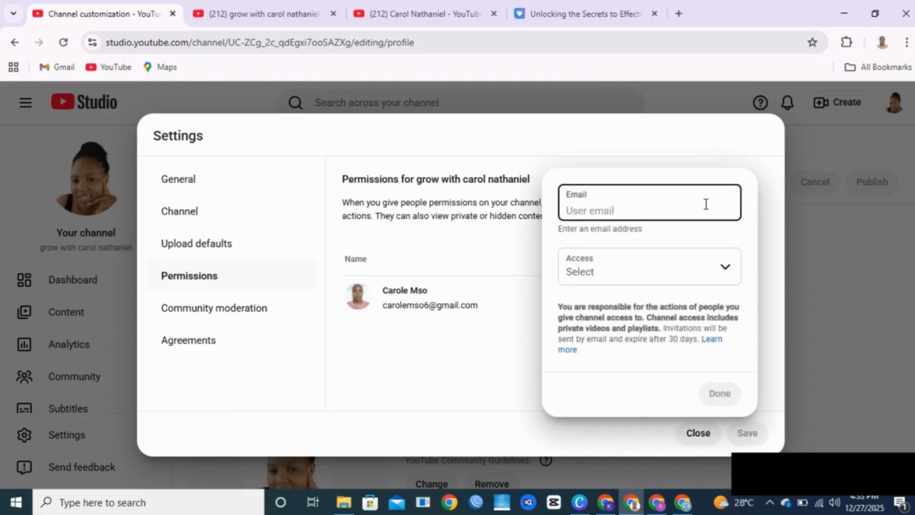
pyautogui.click(718, 269)
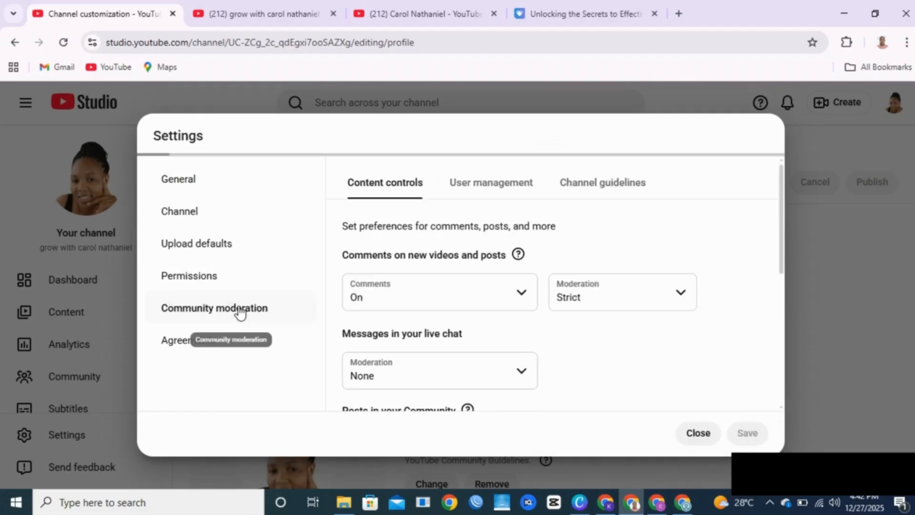
# Step: Keep comments on new videos On with Strict comment moderation
pyautogui.click(524, 298)
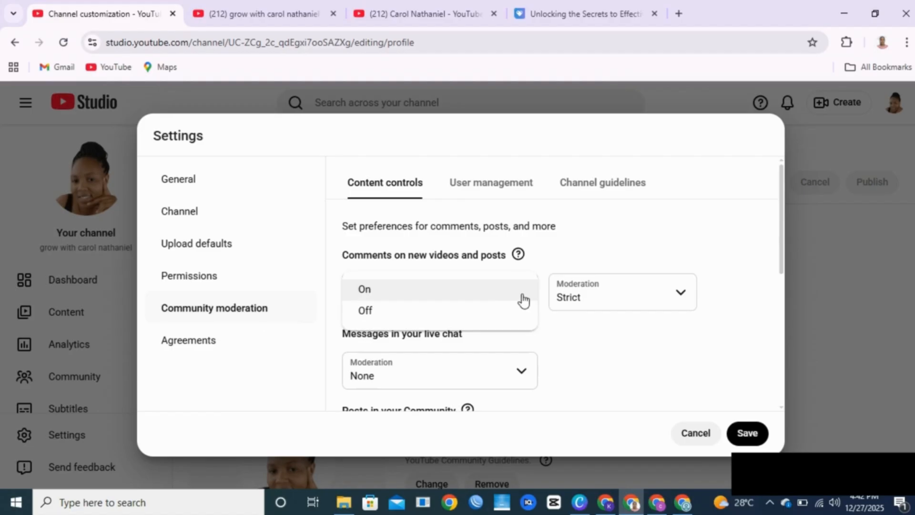
pyautogui.click(523, 298)
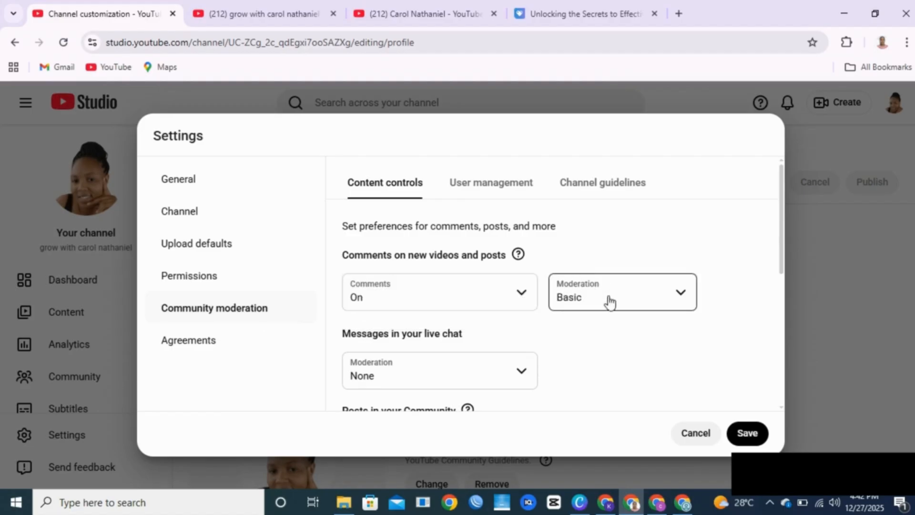
pyautogui.click(681, 294)
pyautogui.click(601, 360)
# Step: Set live chat message moderation to Basic
pyautogui.scroll(-2, 522, 334)
pyautogui.click(522, 307)
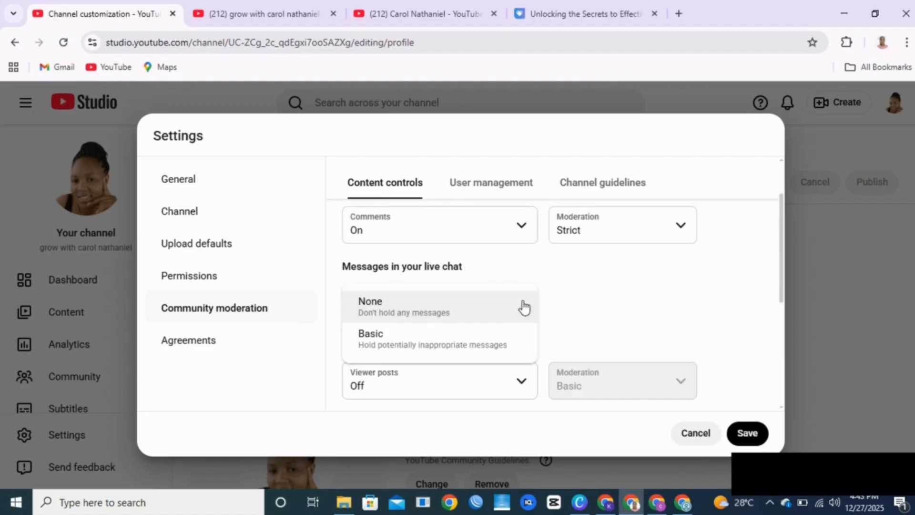
pyautogui.click(399, 351)
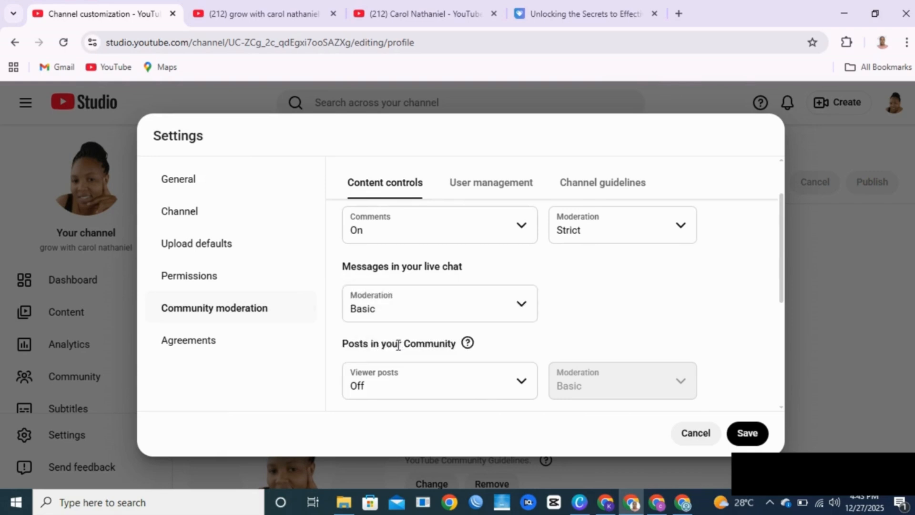
pyautogui.click(396, 307)
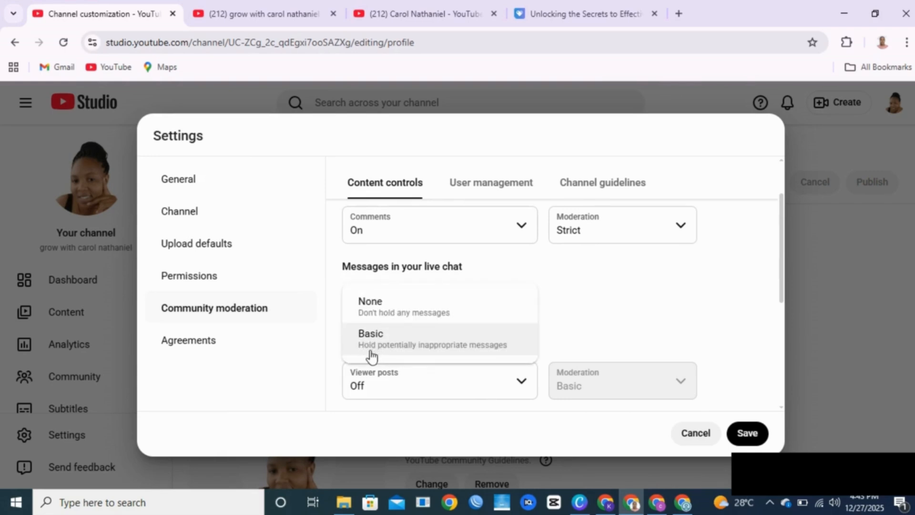
pyautogui.click(419, 342)
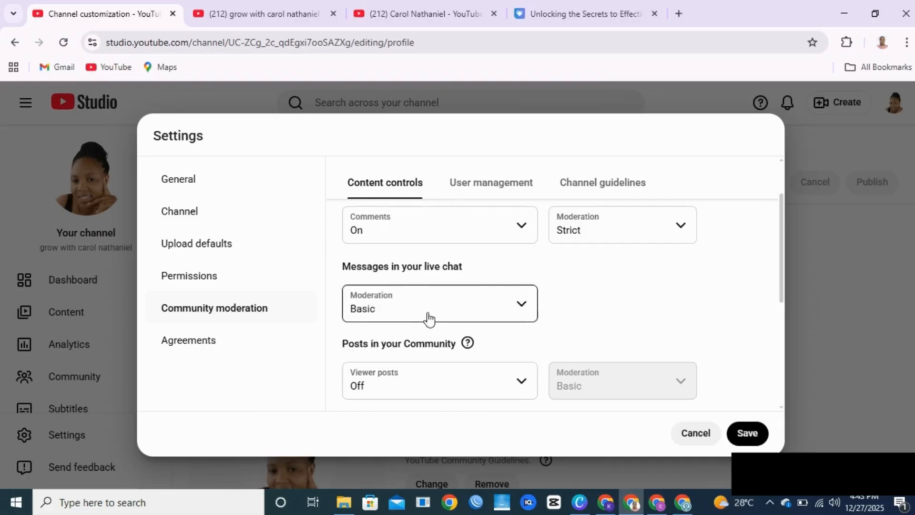
# Step: Turn viewer posts On and keep the minimum subscription time at 1 day
pyautogui.scroll(-3, 336, 359)
pyautogui.click(518, 252)
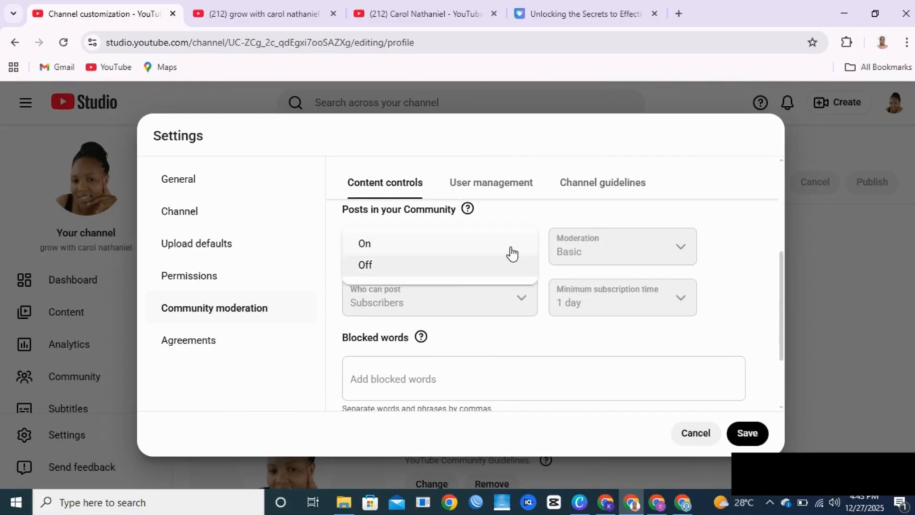
pyautogui.click(404, 246)
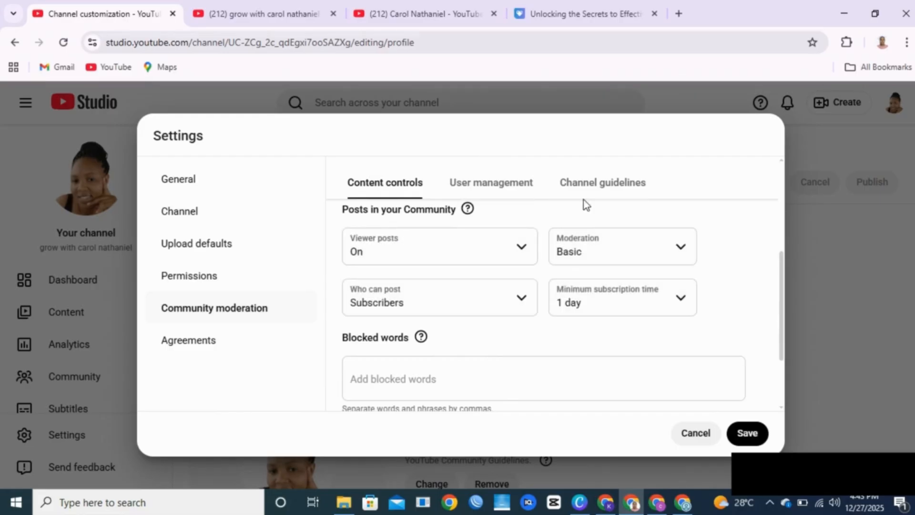
pyautogui.moveTo(591, 267)
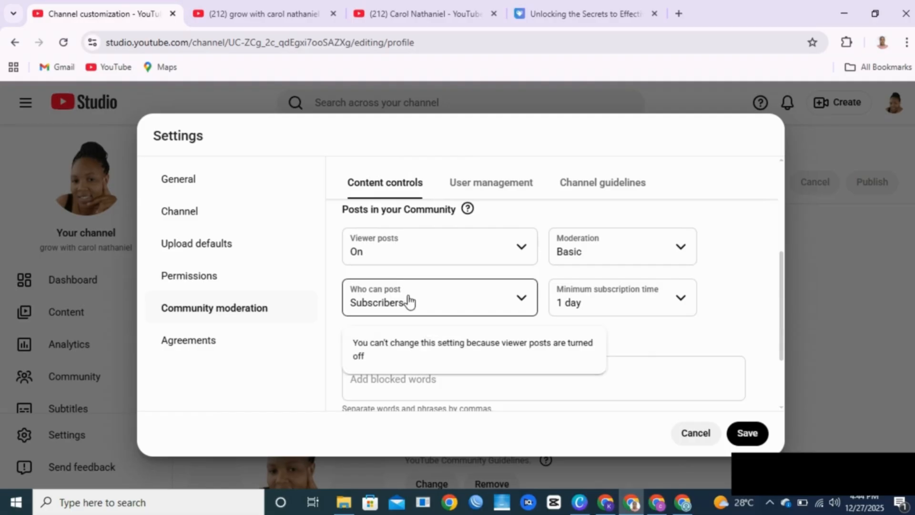
pyautogui.click(589, 302)
pyautogui.click(586, 300)
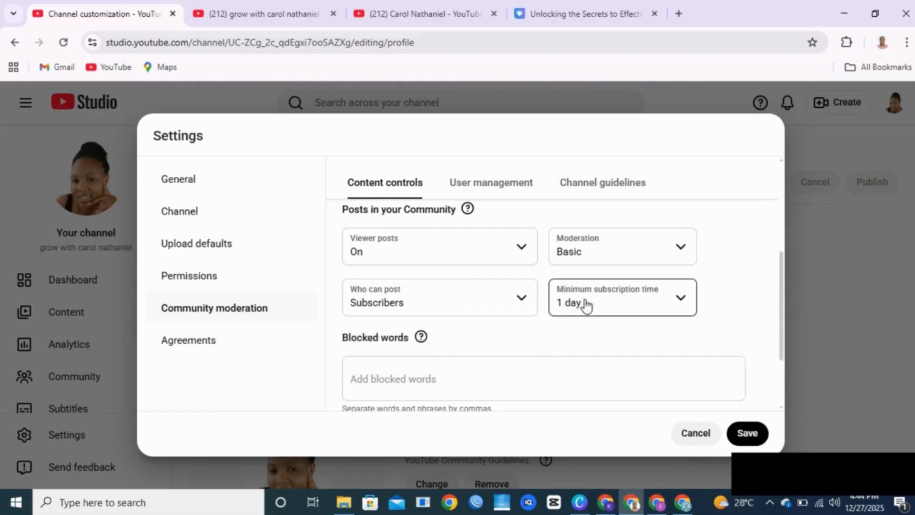
# Step: Hold comments with hashtags and URLs for review and save the moderation settings
pyautogui.scroll(-2, 453, 300)
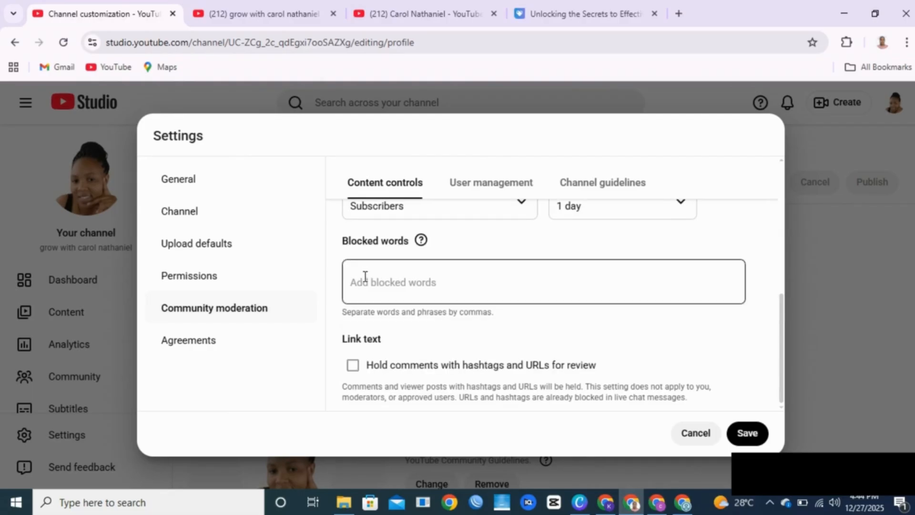
pyautogui.click(353, 366)
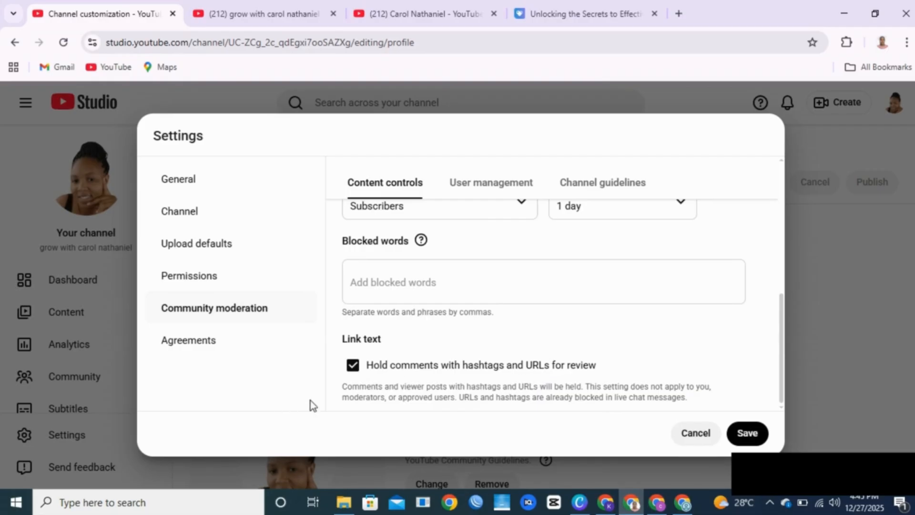
pyautogui.click(741, 439)
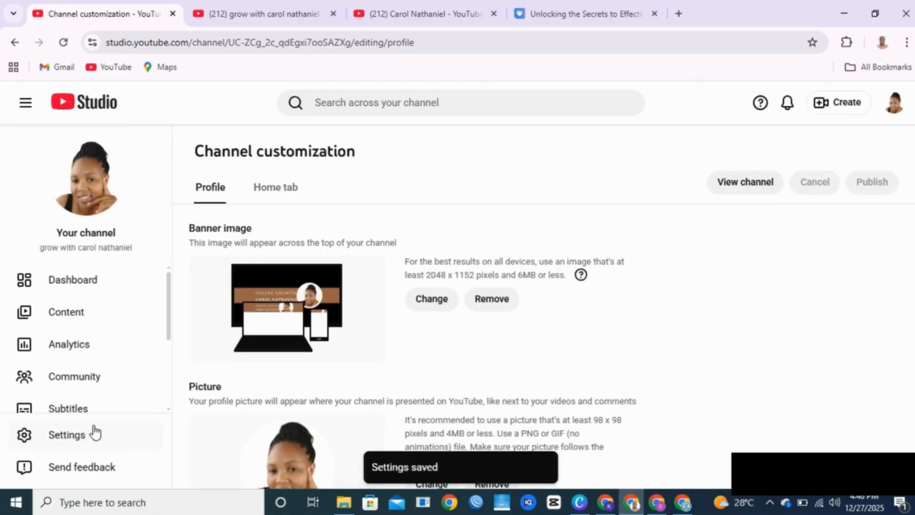
# Step: On the Earn page, dismiss the intro and request a notification when eligible to earn
pyautogui.scroll(-3, 67, 403)
pyautogui.click(65, 339)
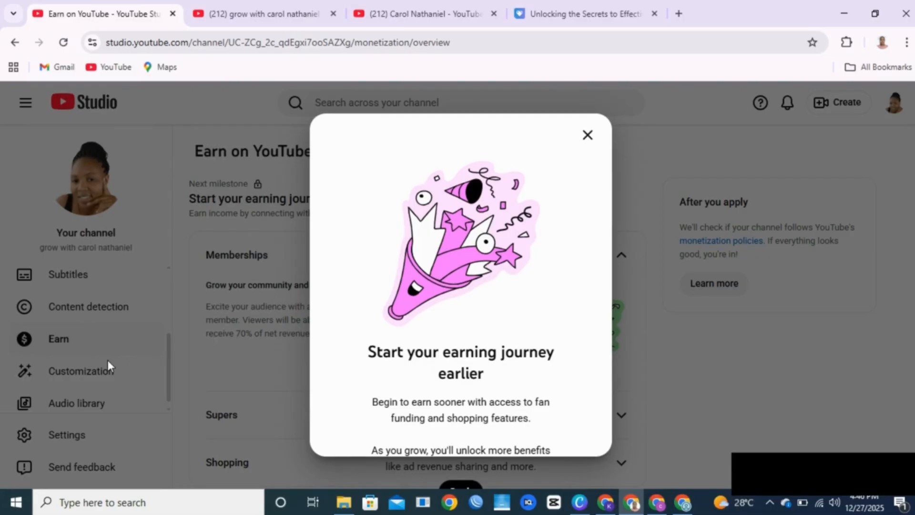
pyautogui.click(587, 139)
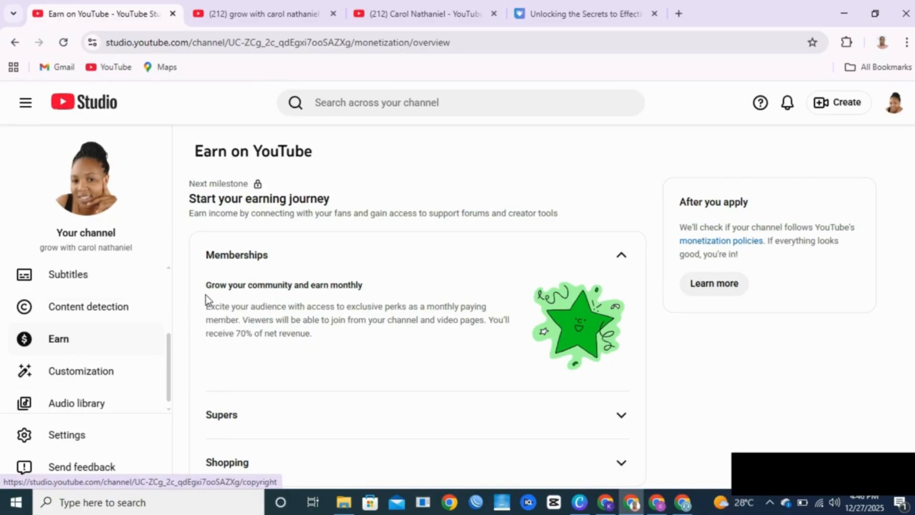
pyautogui.scroll(-3, 238, 291)
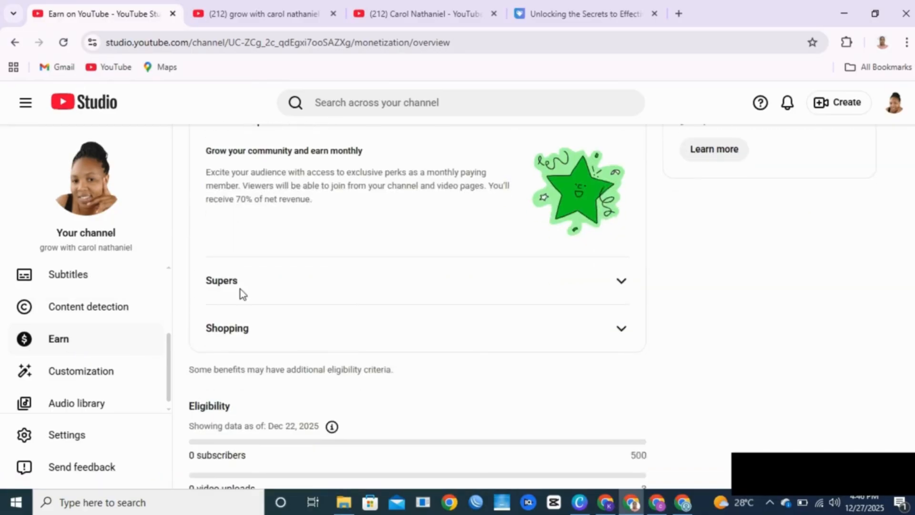
pyautogui.scroll(3, 241, 293)
pyautogui.scroll(-7, 385, 228)
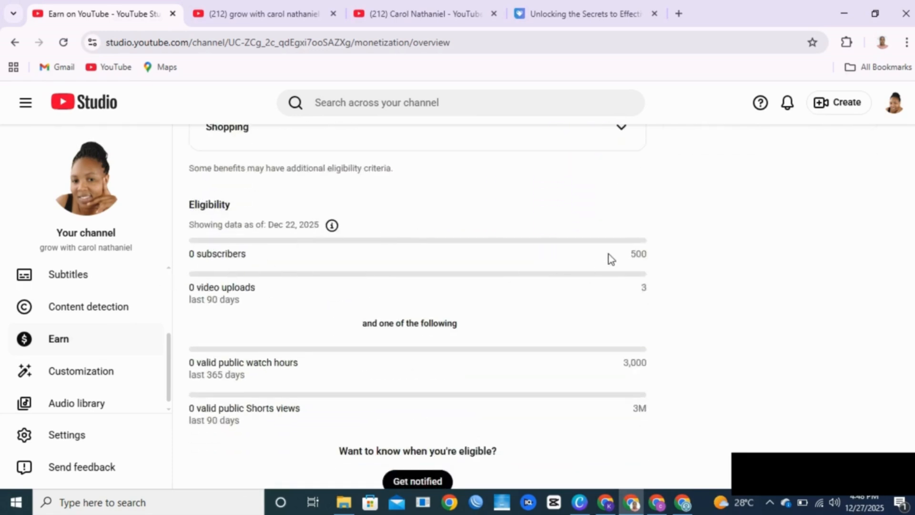
pyautogui.scroll(-1, 610, 257)
pyautogui.scroll(-1, 623, 253)
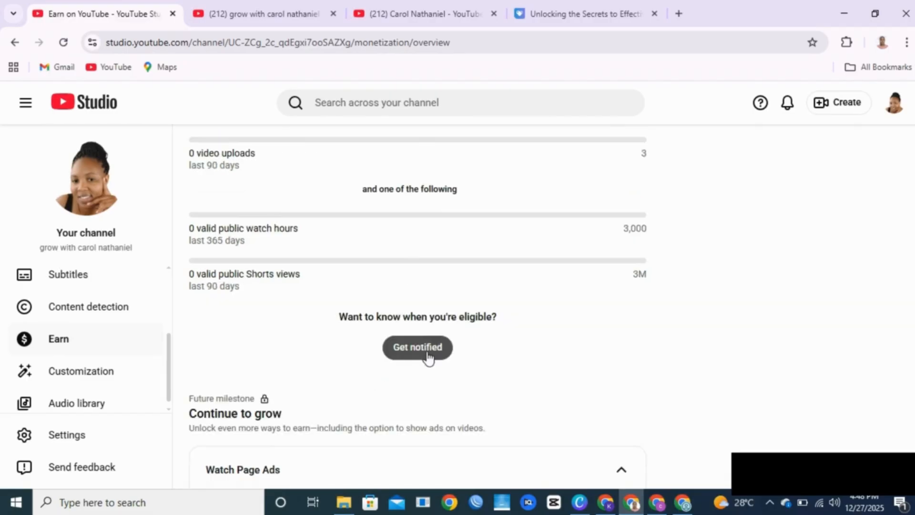
pyautogui.click(428, 353)
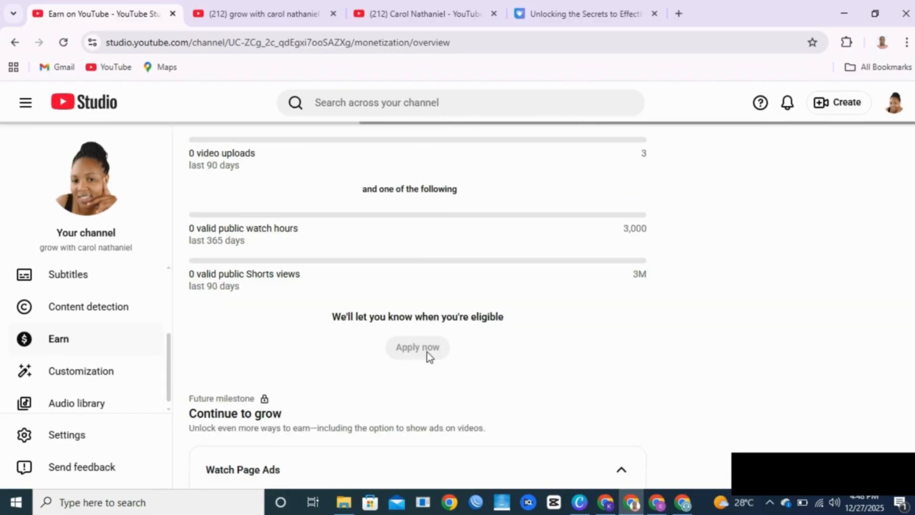
pyautogui.scroll(-6, 680, 266)
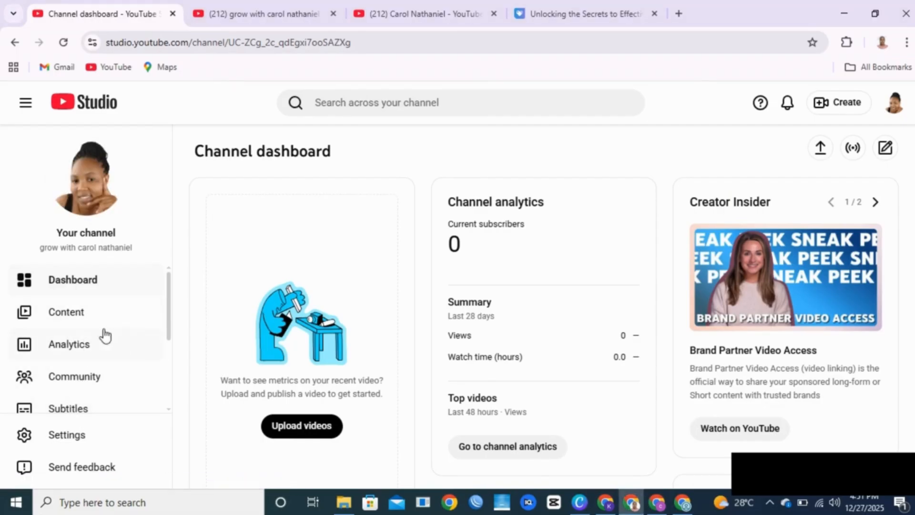
# Step: Visit Content, Dashboard, Analytics and Community, dismissing the tip, then open the Audio library
pyautogui.click(65, 318)
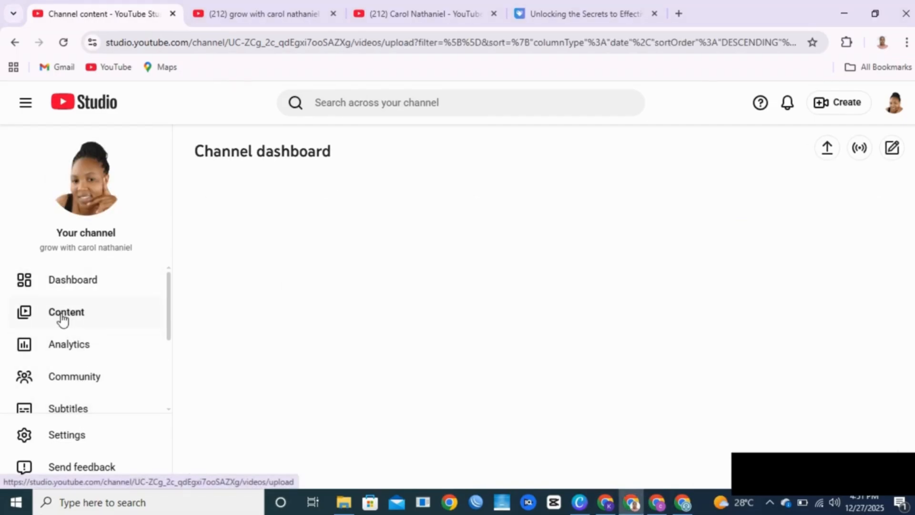
pyautogui.click(73, 281)
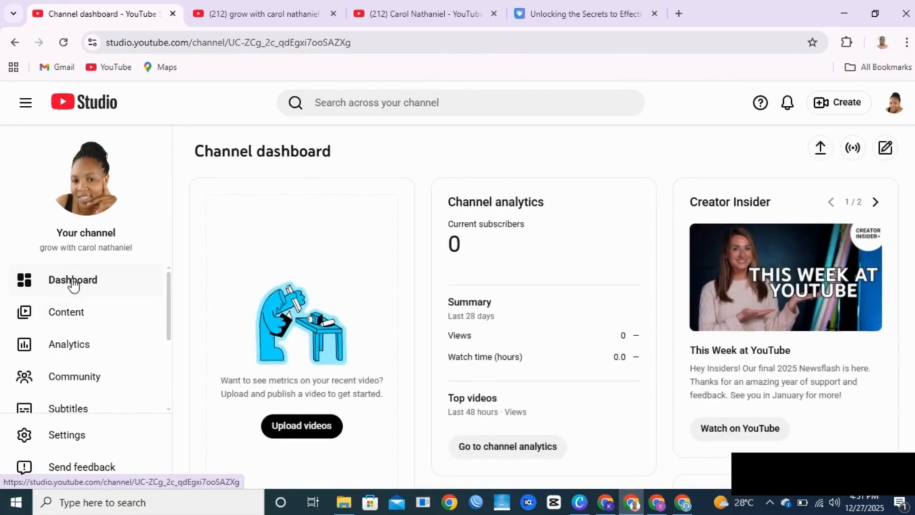
pyautogui.click(90, 319)
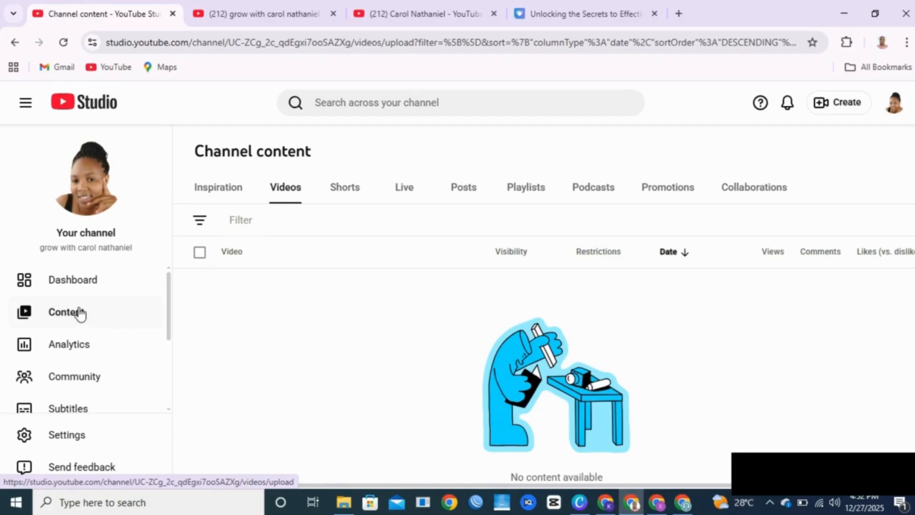
pyautogui.click(80, 344)
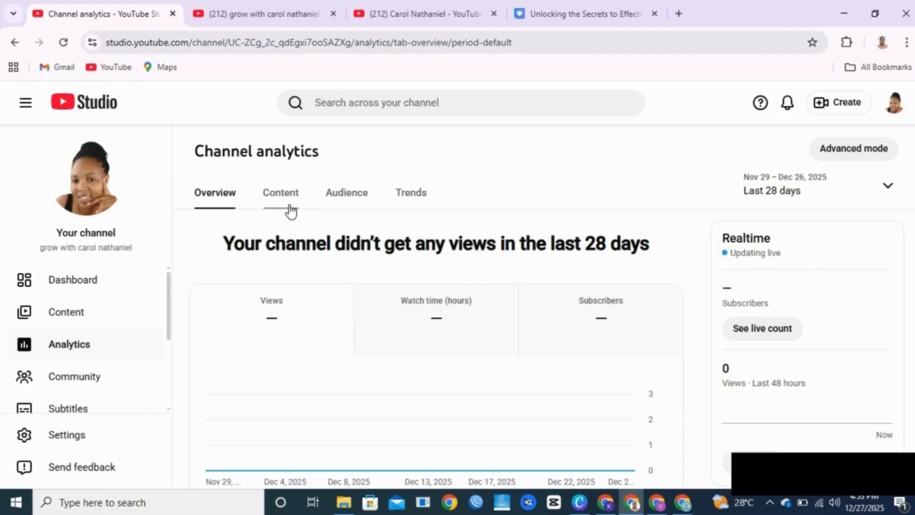
pyautogui.click(90, 380)
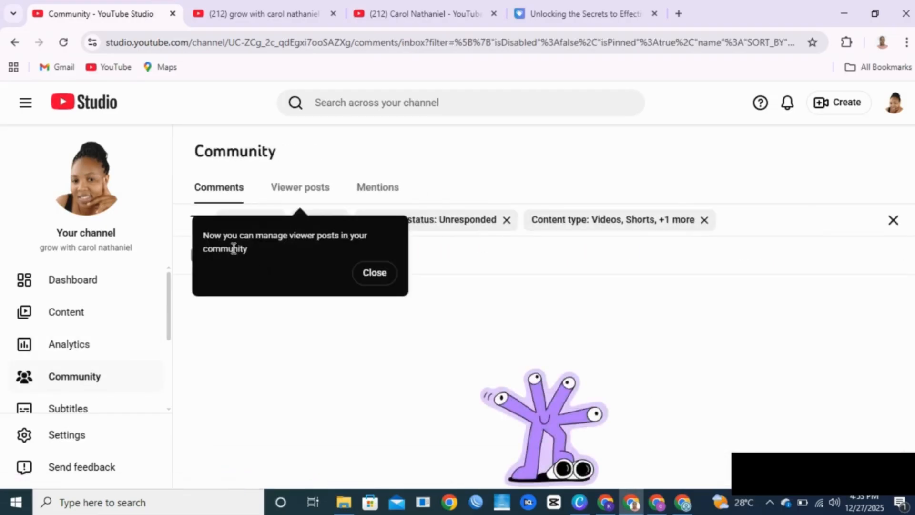
pyautogui.click(375, 273)
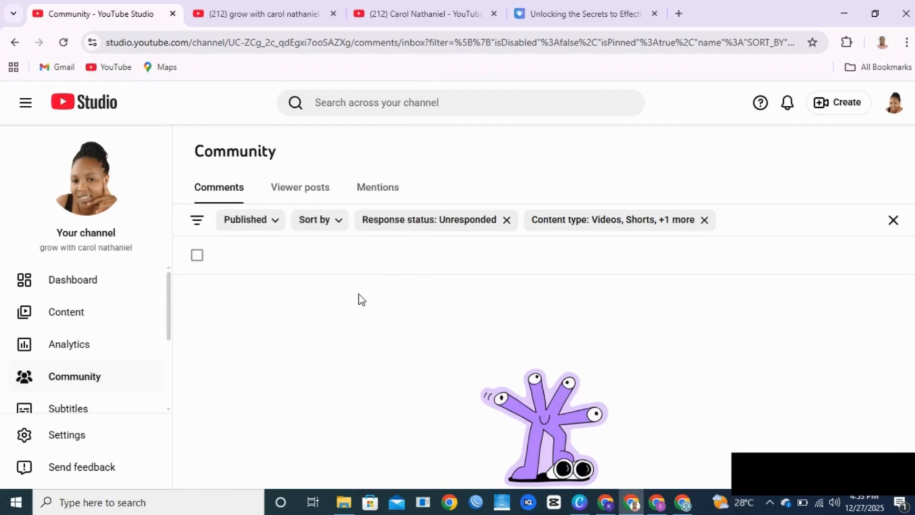
pyautogui.scroll(-3, 90, 398)
pyautogui.click(77, 398)
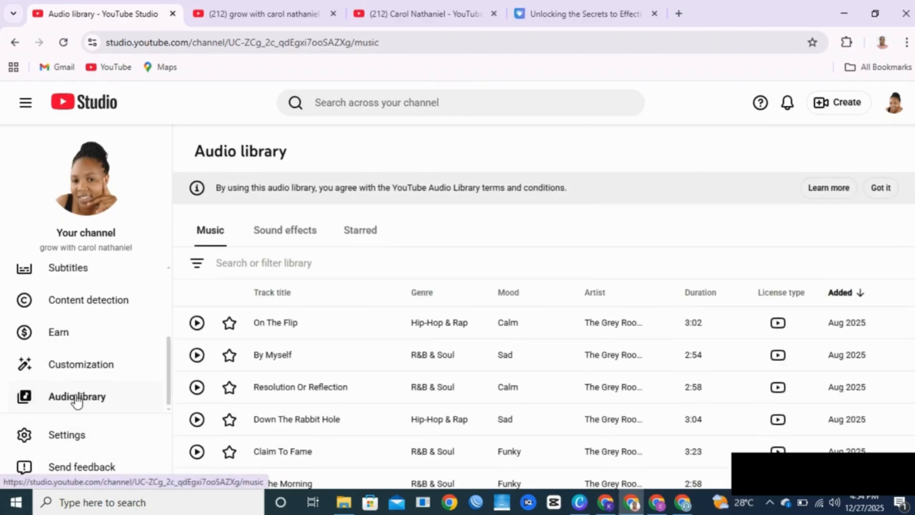